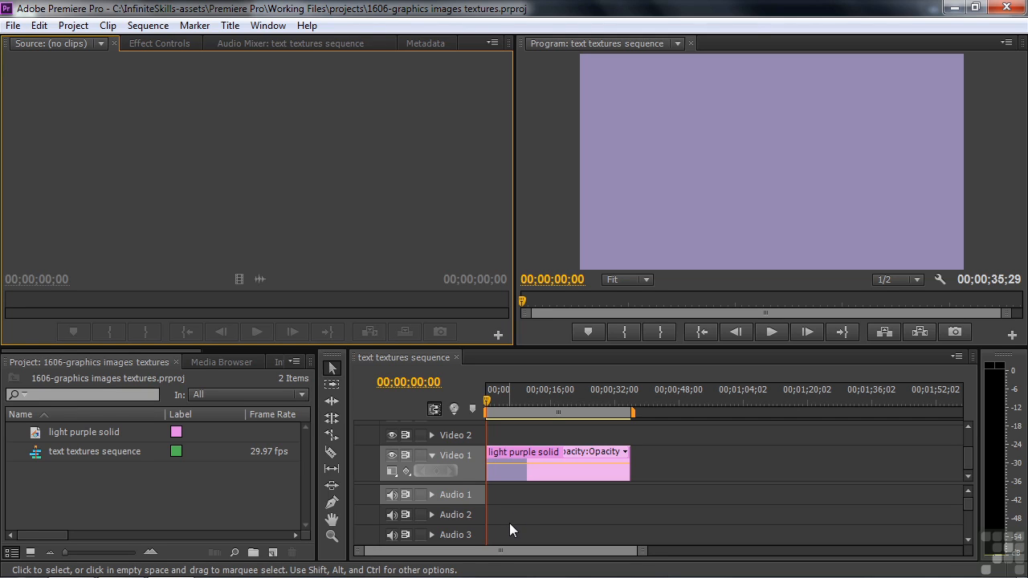
- Create a new title named Graphics and move its editor window slightly down, clear of the menu bar
left_click(273, 553)
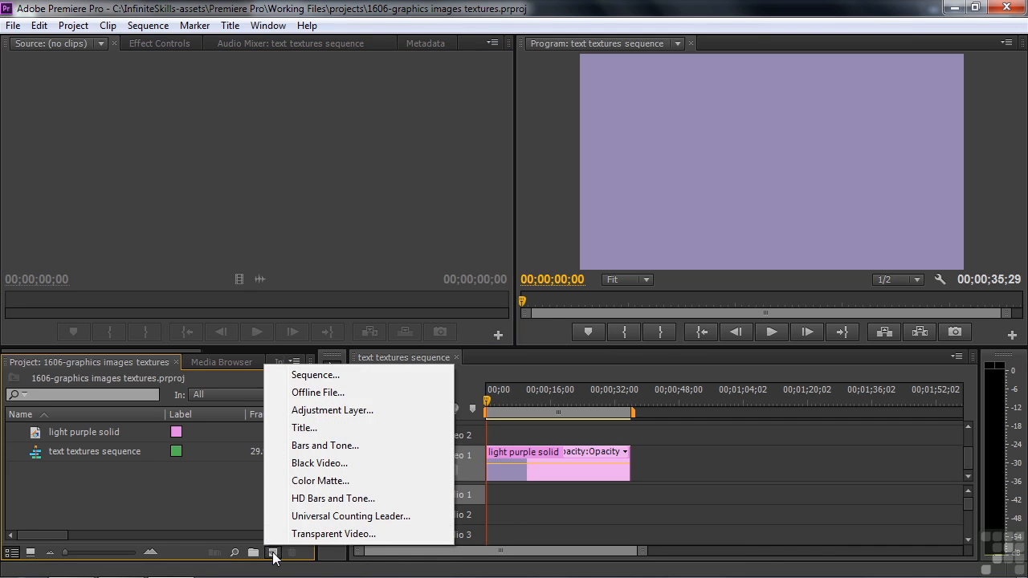
left_click(302, 428)
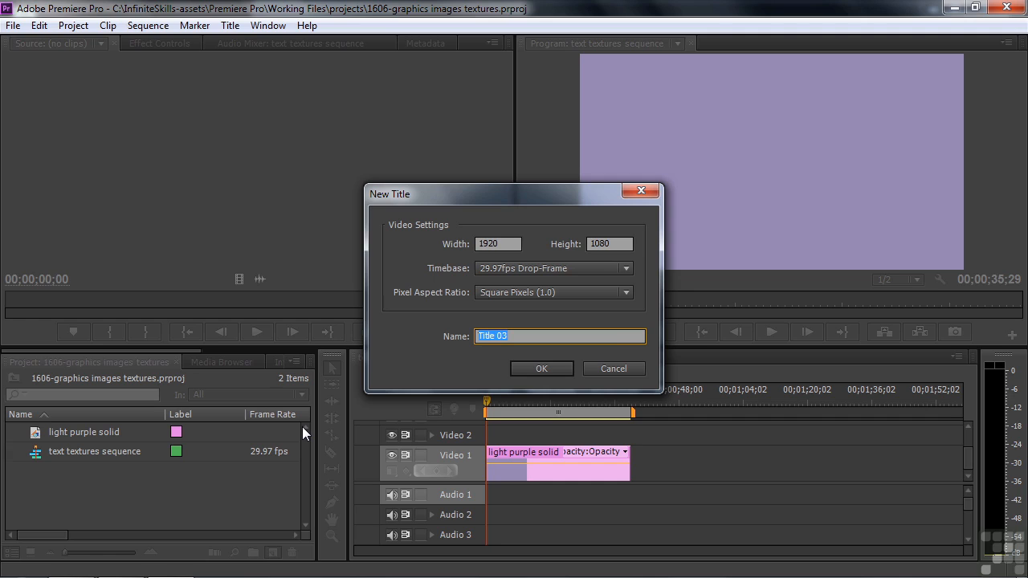
type("Graphics")
key("Return")
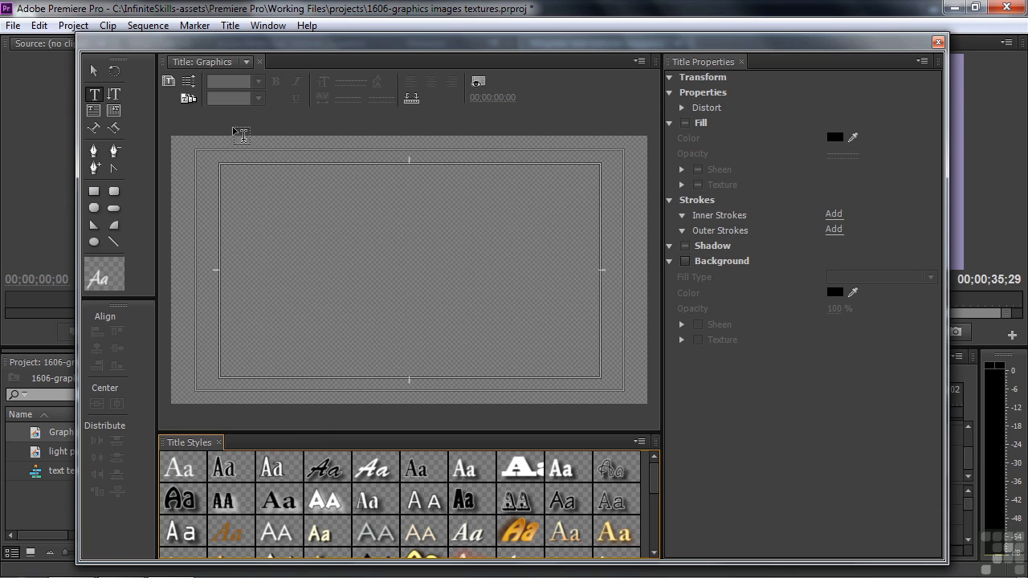
left_click_drag(331, 36, 329, 50)
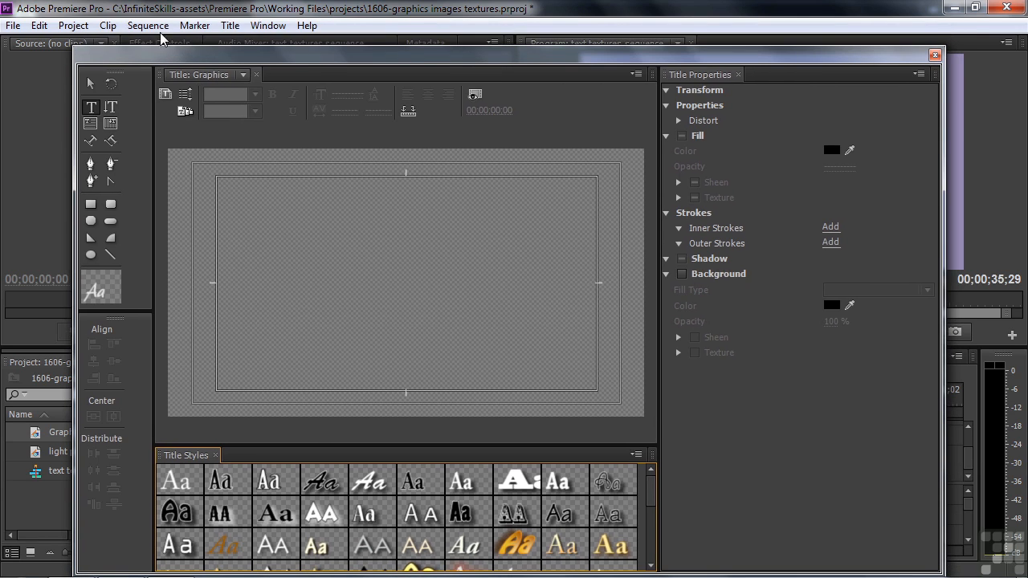
- Insert the image fieldstone-farm-sign.gif from the other assets folder into the title as a logo
left_click(229, 24)
mouse_move(280, 235)
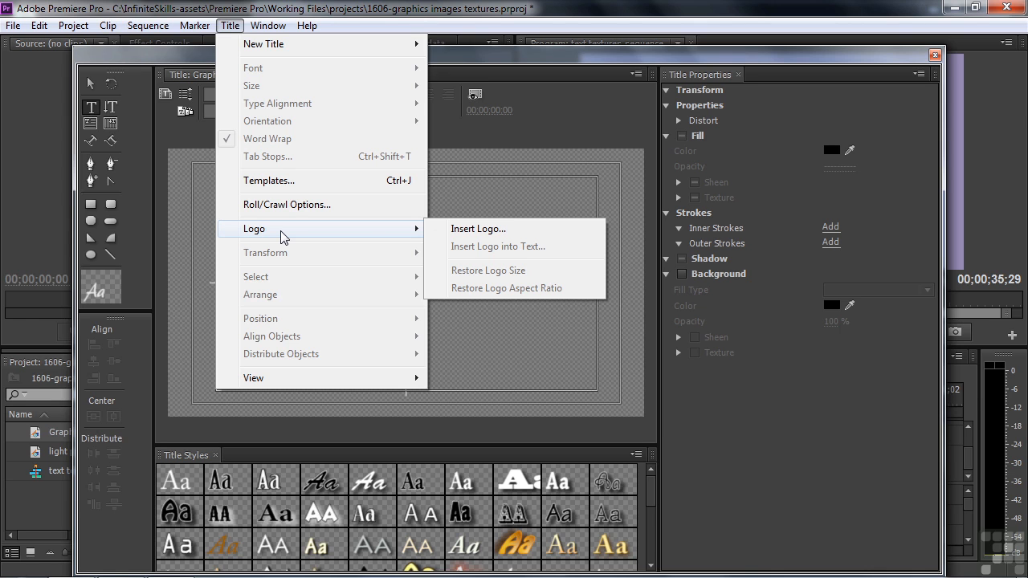
left_click(500, 229)
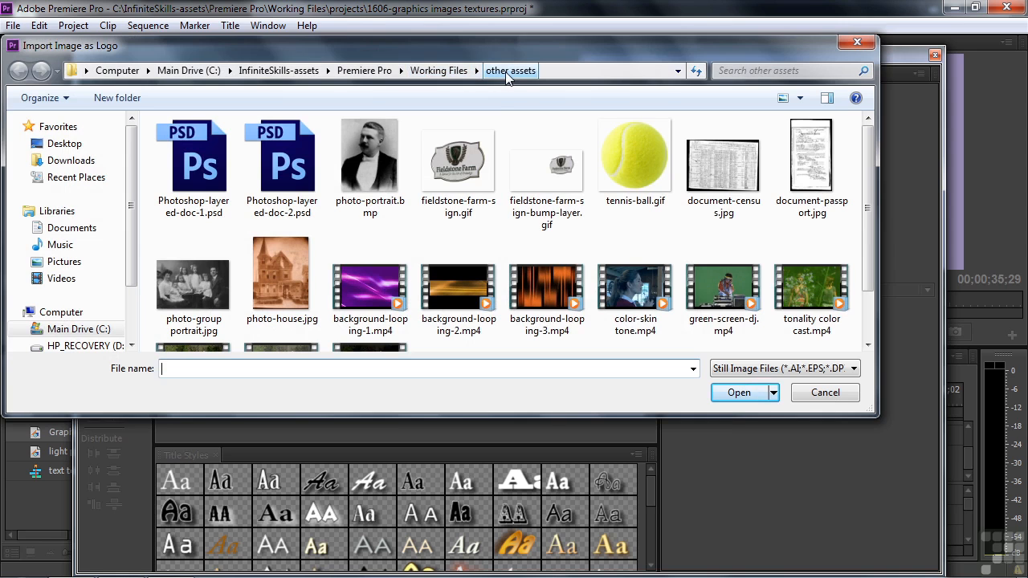
double_click(459, 171)
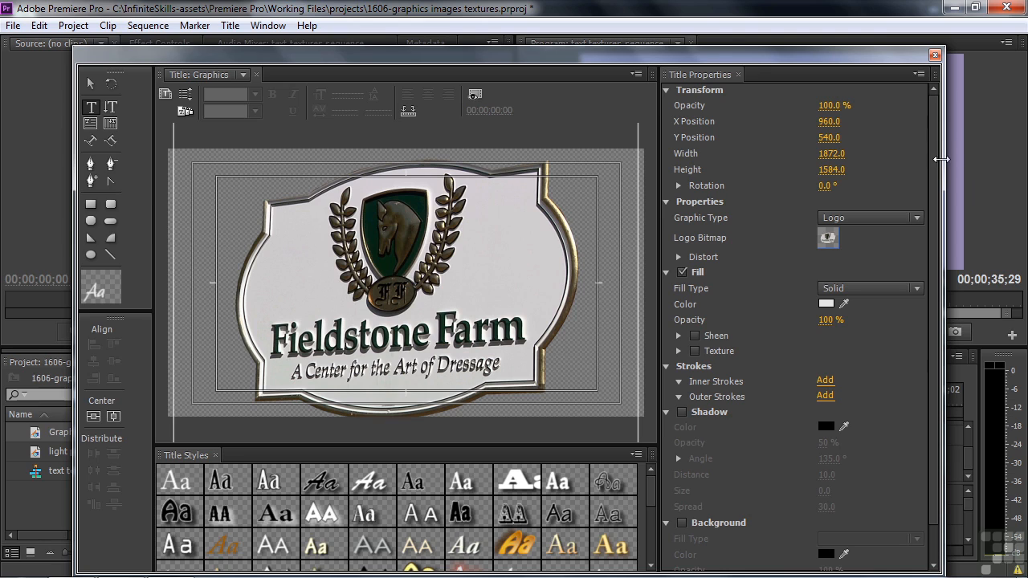
- Scale the sign logo down to about 904 × 765 and move it to about X 1156, Y 517
left_click(90, 82)
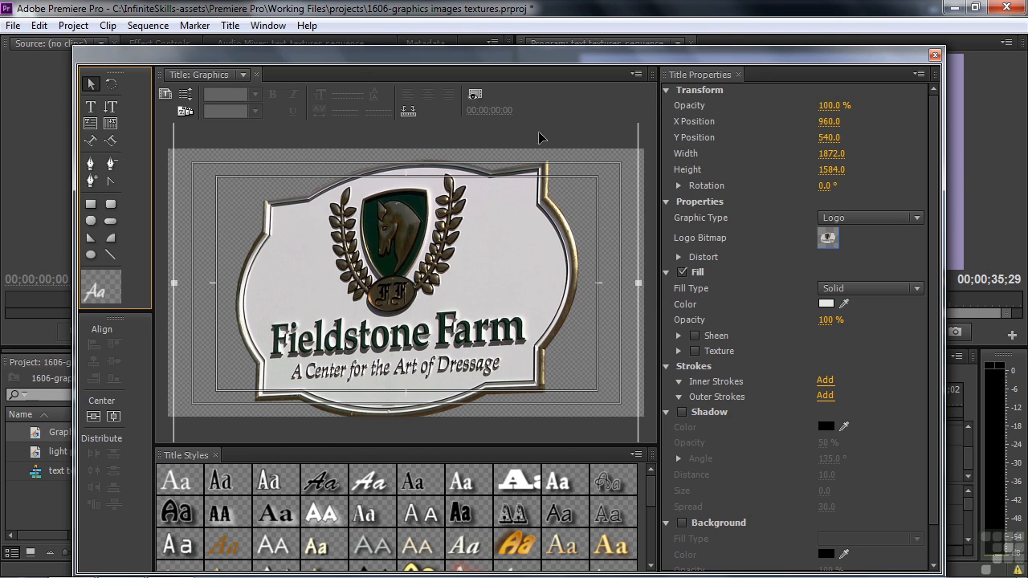
left_click_drag(638, 283, 595, 295)
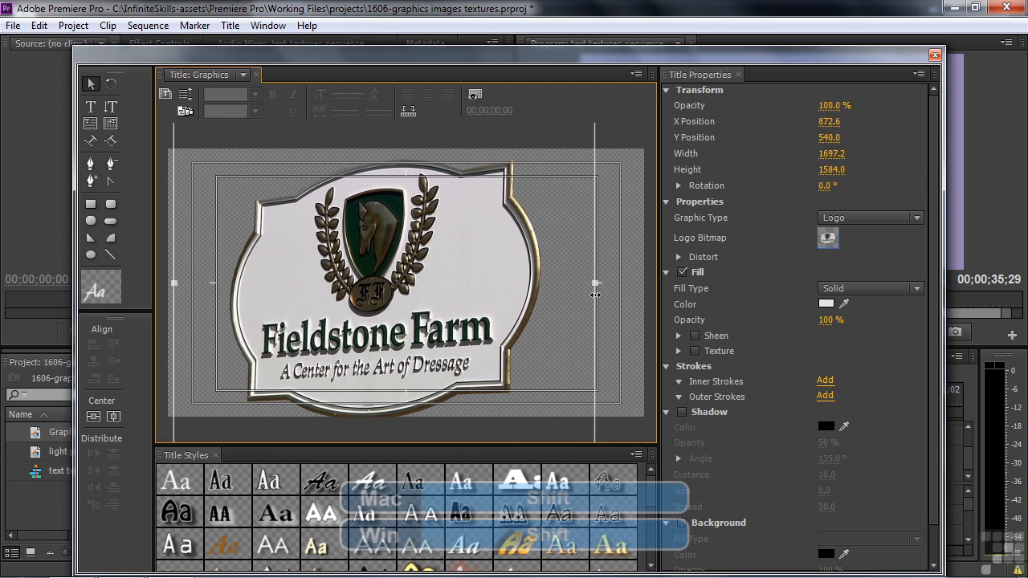
left_click_drag(595, 294, 397, 249)
left_click_drag(314, 289, 485, 285)
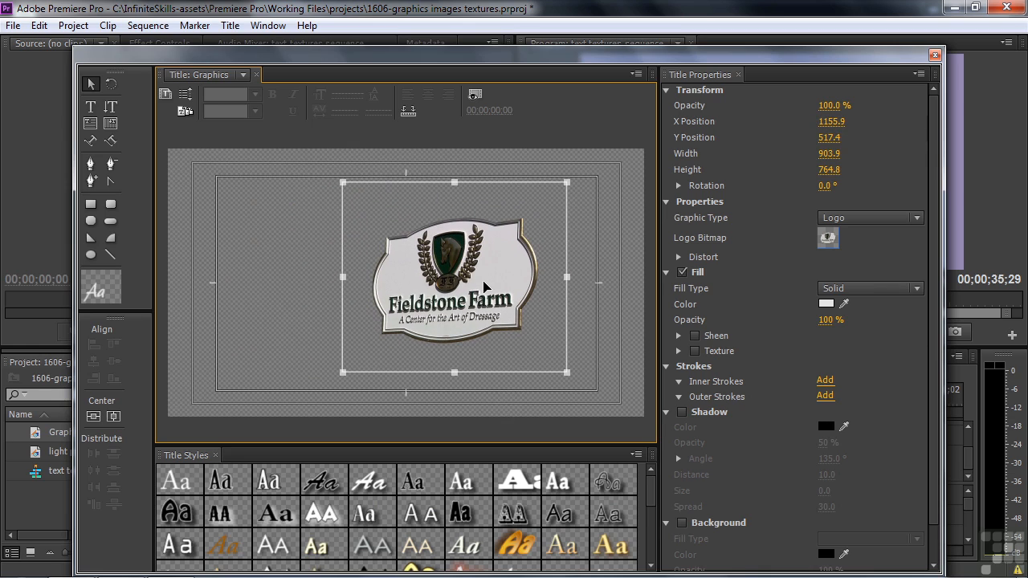
- Try the orange-gold gradient title style on the logo, and undo back to the empty title
left_click(516, 535)
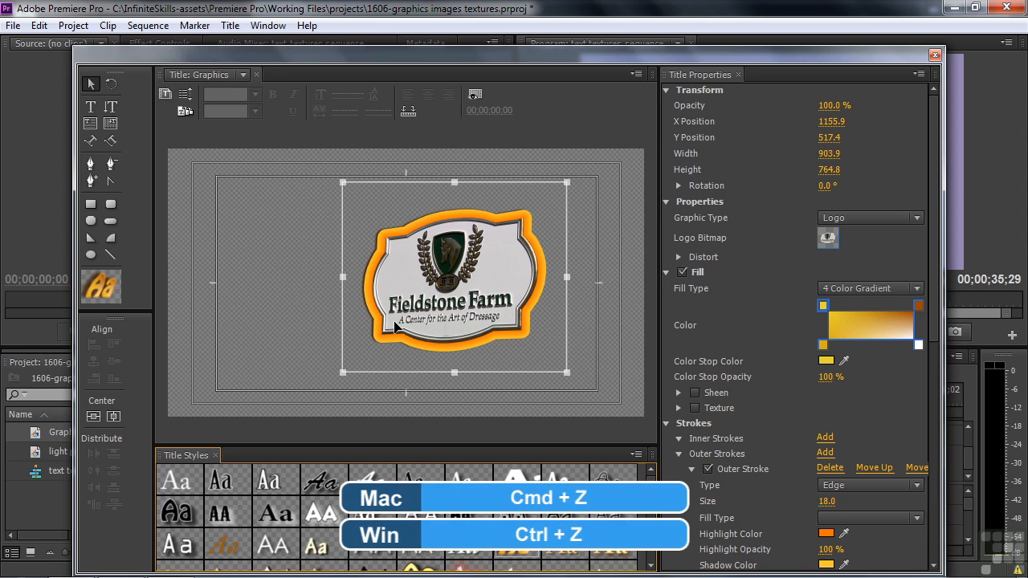
key("ctrl+z")
key("ctrl+z")
key("ctrl+z")
key("ctrl+z")
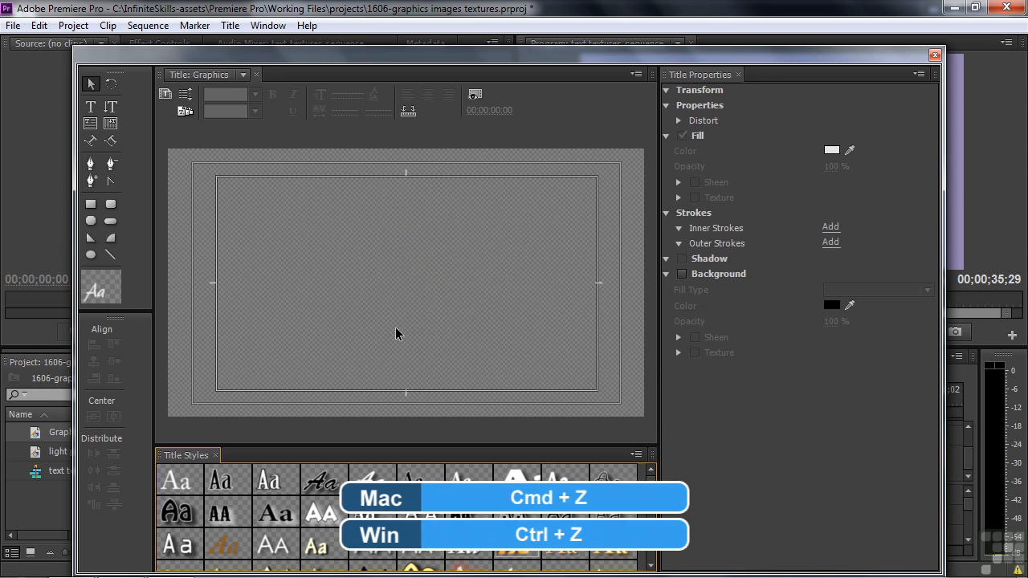
left_click(396, 334)
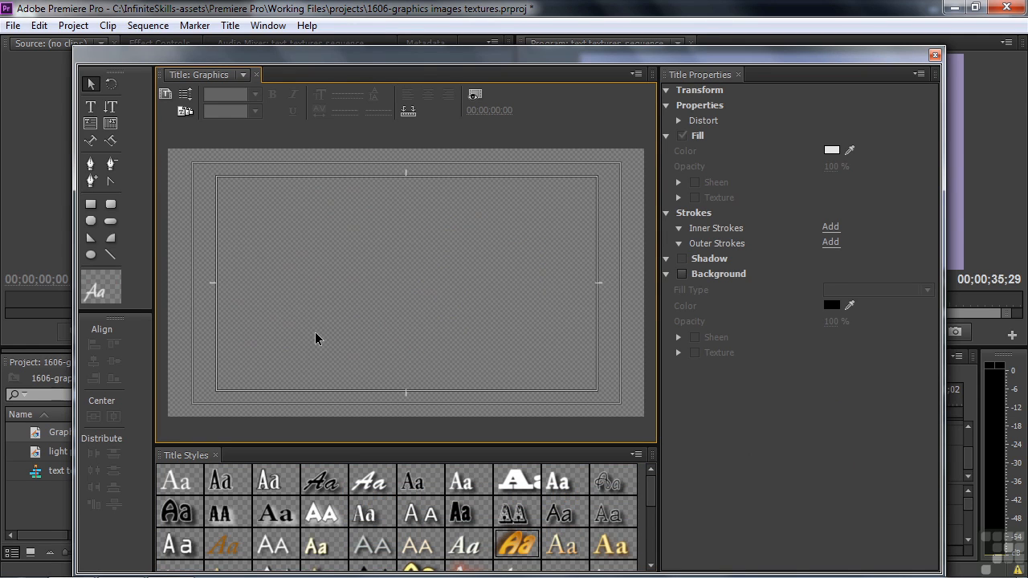
- Insert background-looping-1.mp4 as a logo and replace its logo bitmap with background-looping-3.mp4
left_click(229, 25)
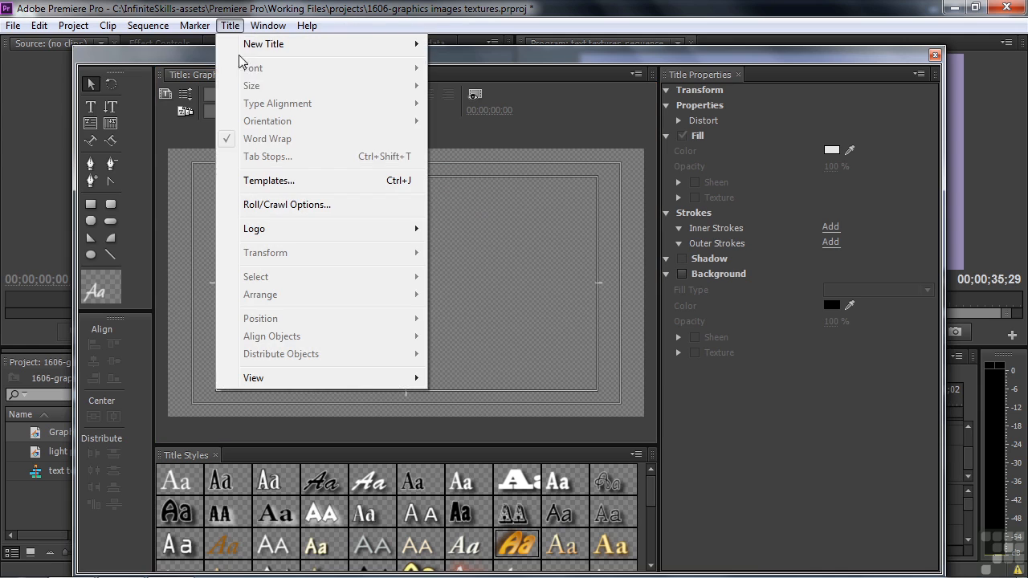
mouse_move(298, 232)
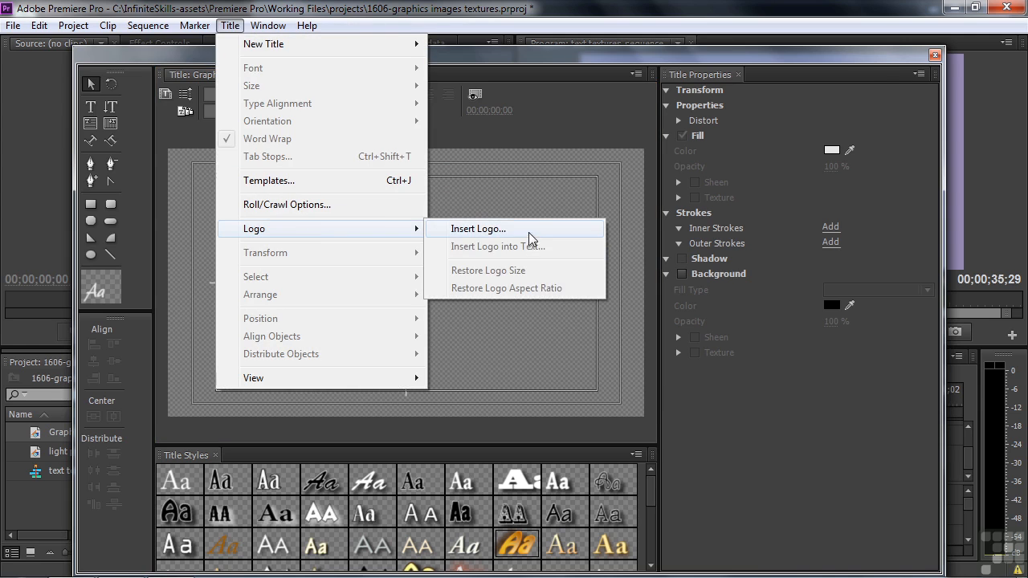
left_click(529, 231)
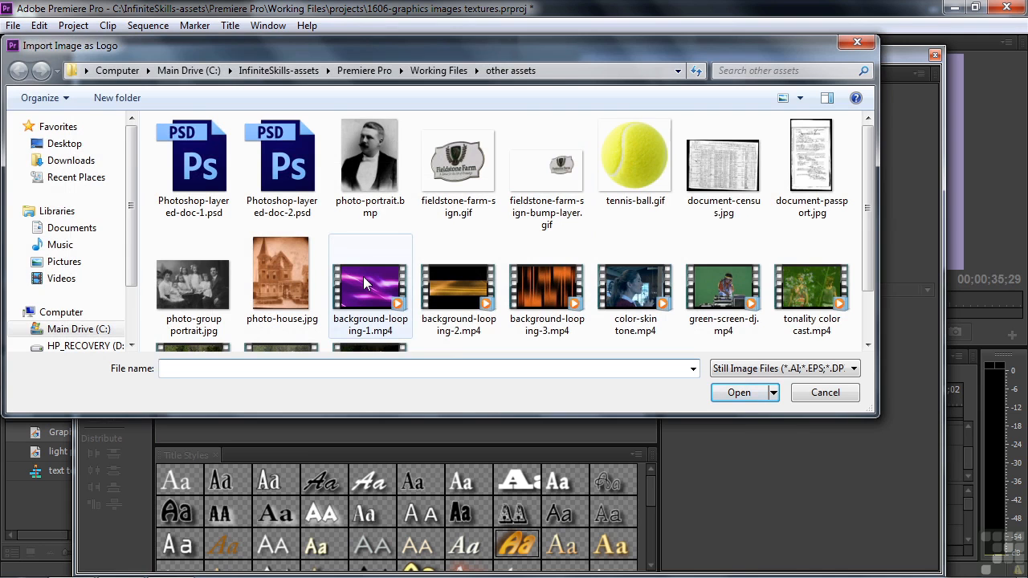
double_click(364, 278)
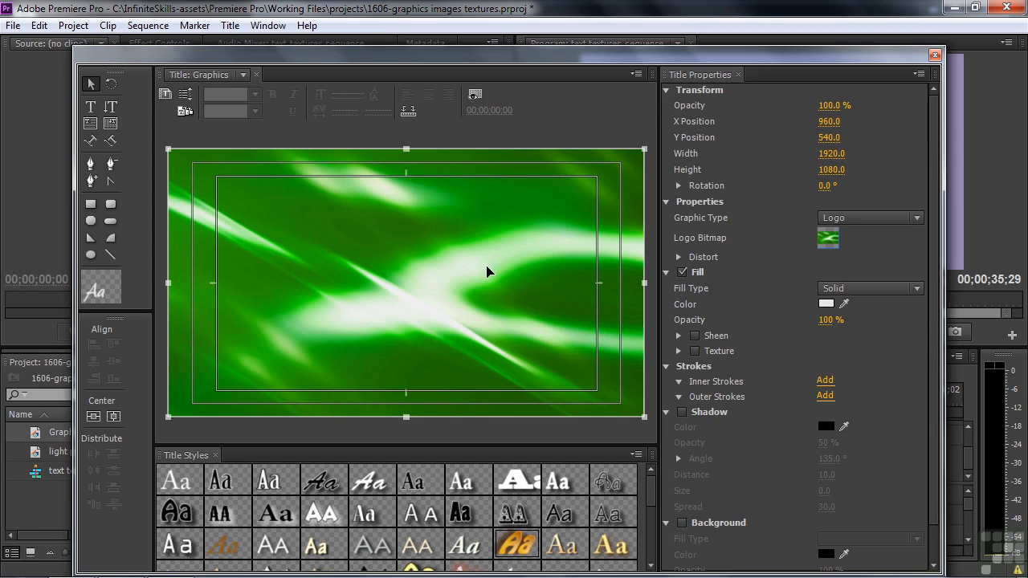
left_click(827, 240)
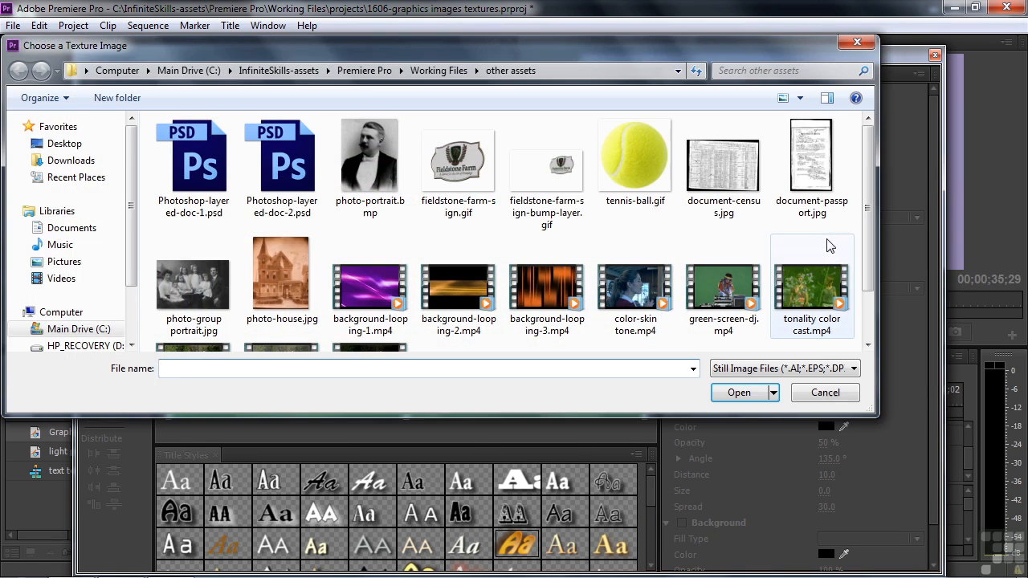
double_click(537, 287)
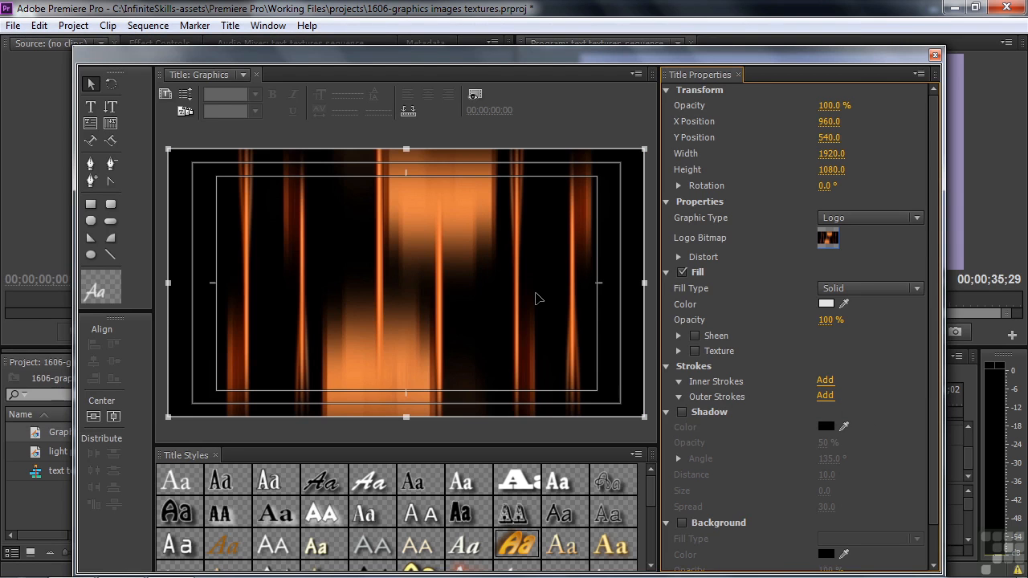
- Scale the orange background logo down to about 1382 × 624 near the frame's centre, and delete it
left_click_drag(562, 245, 544, 278)
left_click_drag(621, 154, 489, 270)
left_click_drag(403, 361, 470, 297)
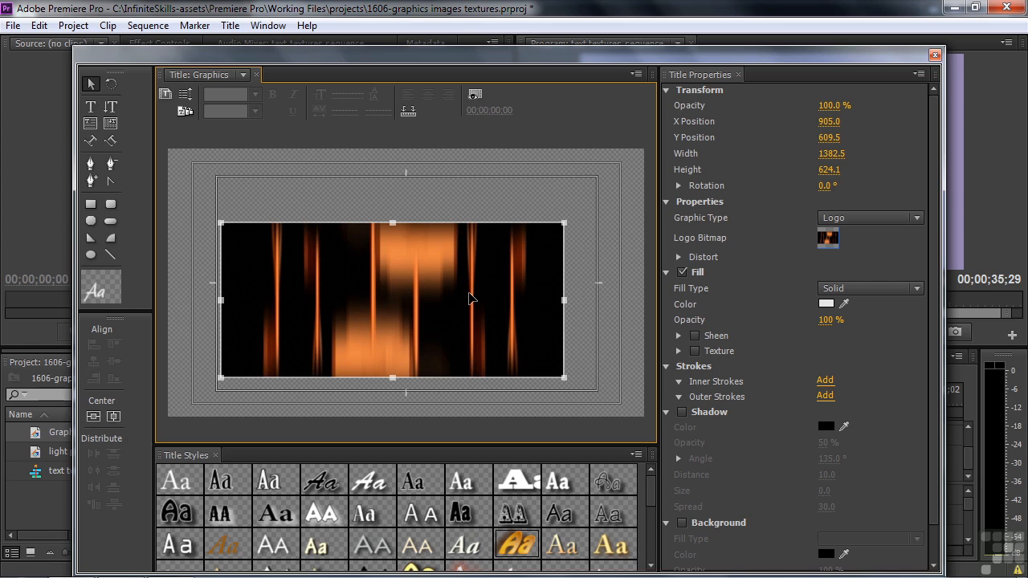
key("Delete")
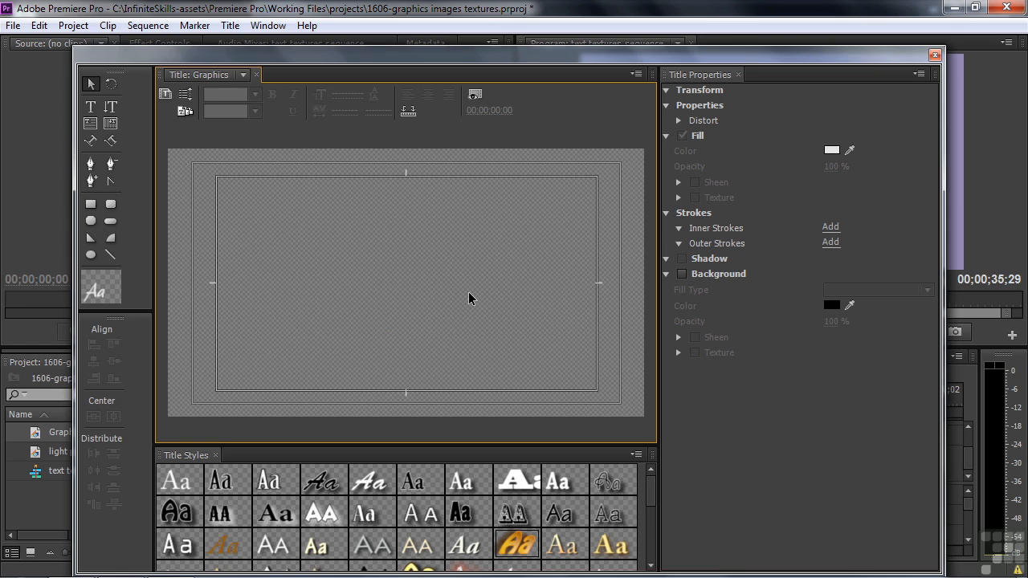
- Add the word "Text" to the title and apply the plain white Adobe Caslon Pro style
left_click(91, 108)
left_click(271, 262)
type("Text")
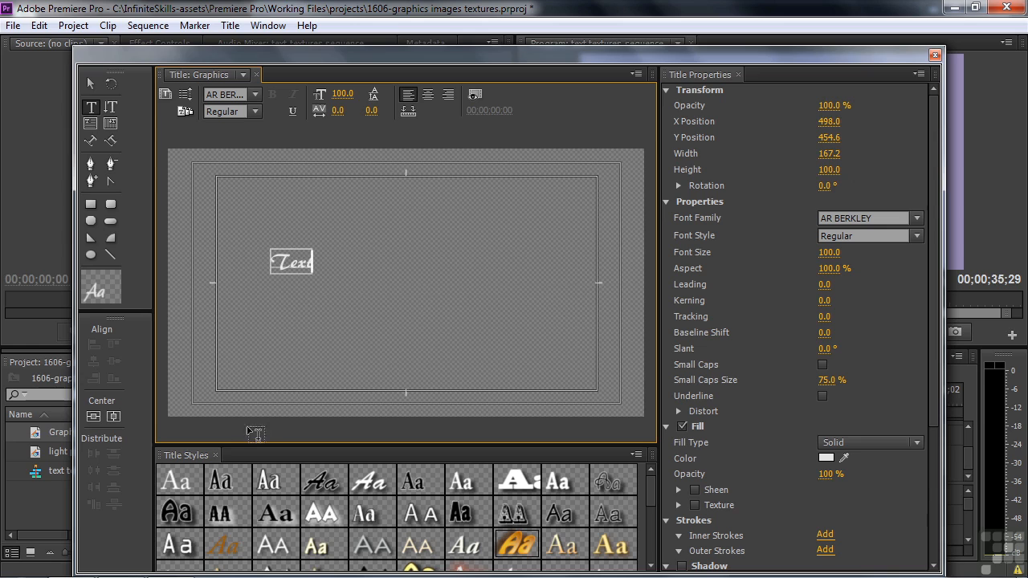
left_click(177, 482)
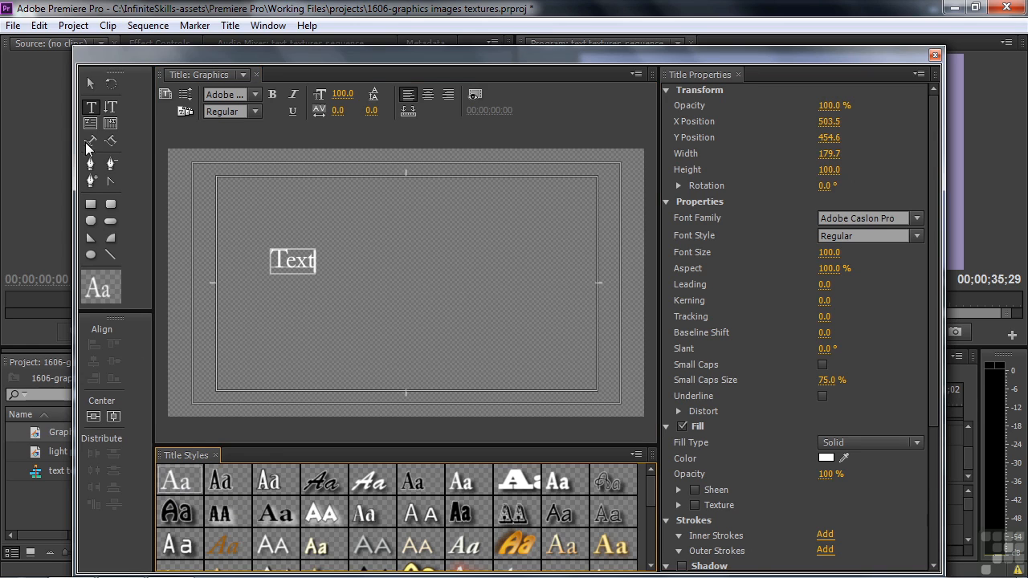
- Enlarge the word "Text" to about 1789 × 999 so it nearly fills the frame
left_click(91, 83)
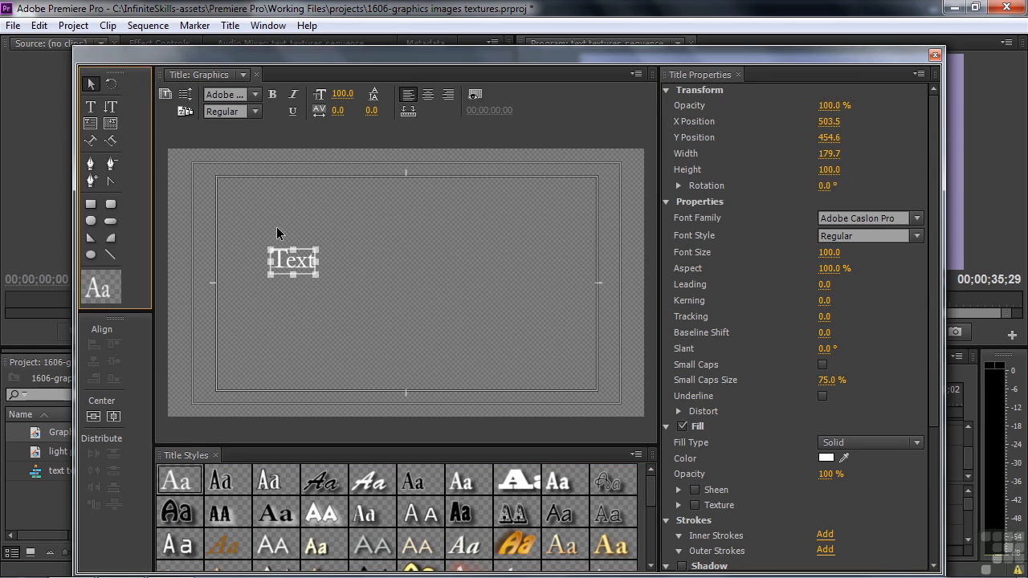
left_click_drag(316, 252, 619, 166)
left_click_drag(271, 275, 174, 416)
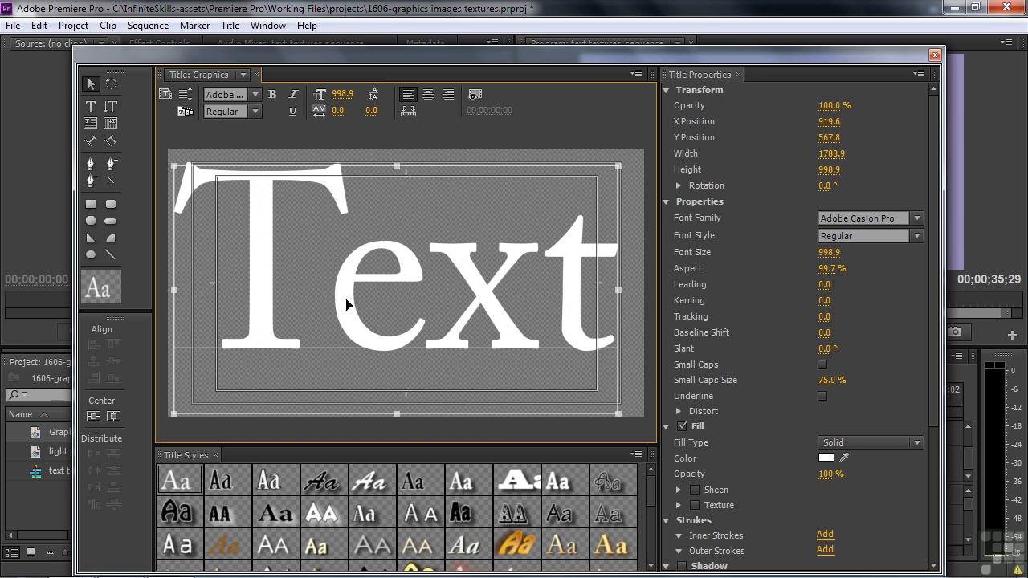
left_click(230, 25)
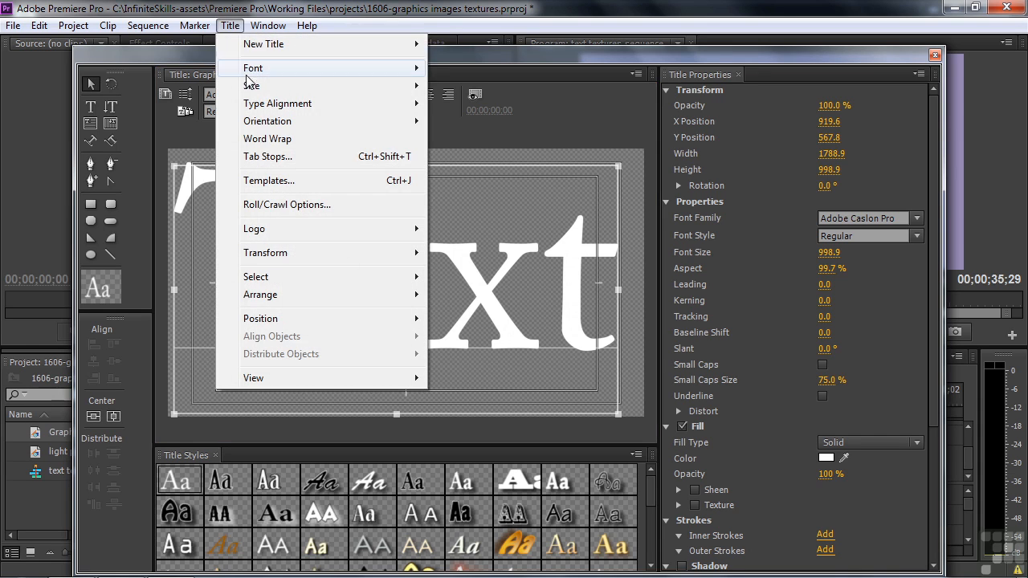
mouse_move(272, 232)
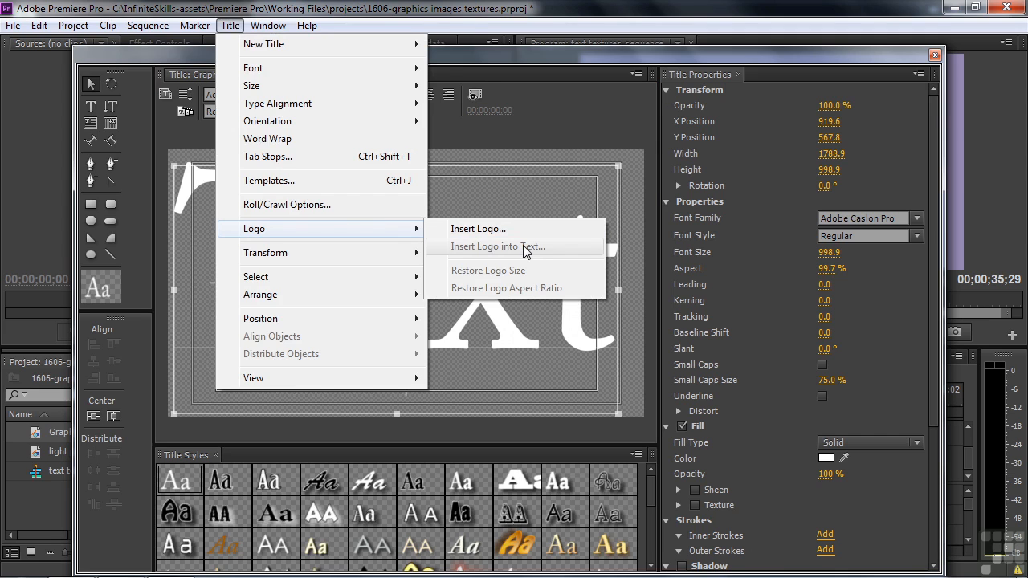
left_click(523, 202)
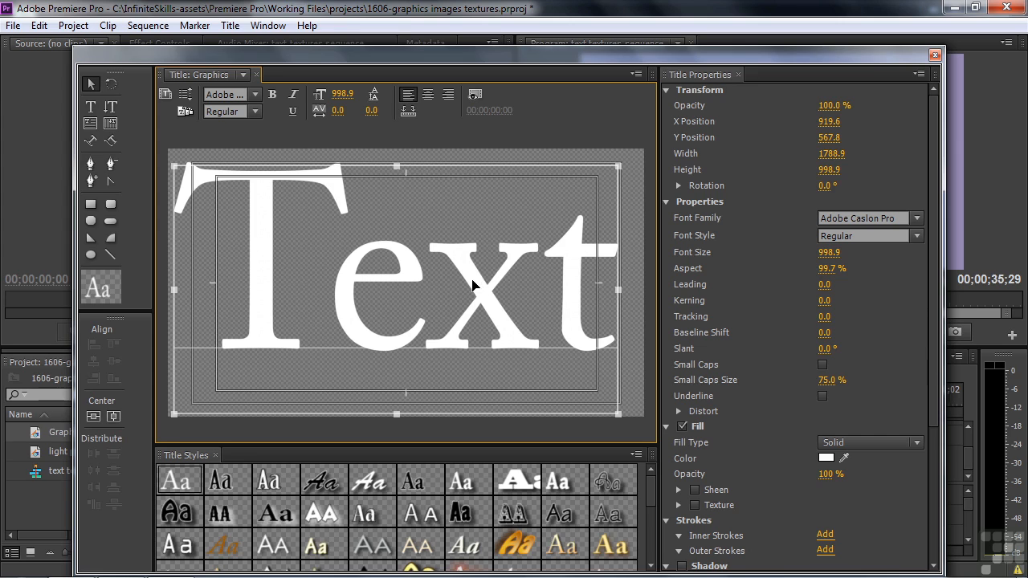
- Insert tennis-ball.gif as a logo into the text between the letters "e" and "x"
key("t")
left_click(429, 290)
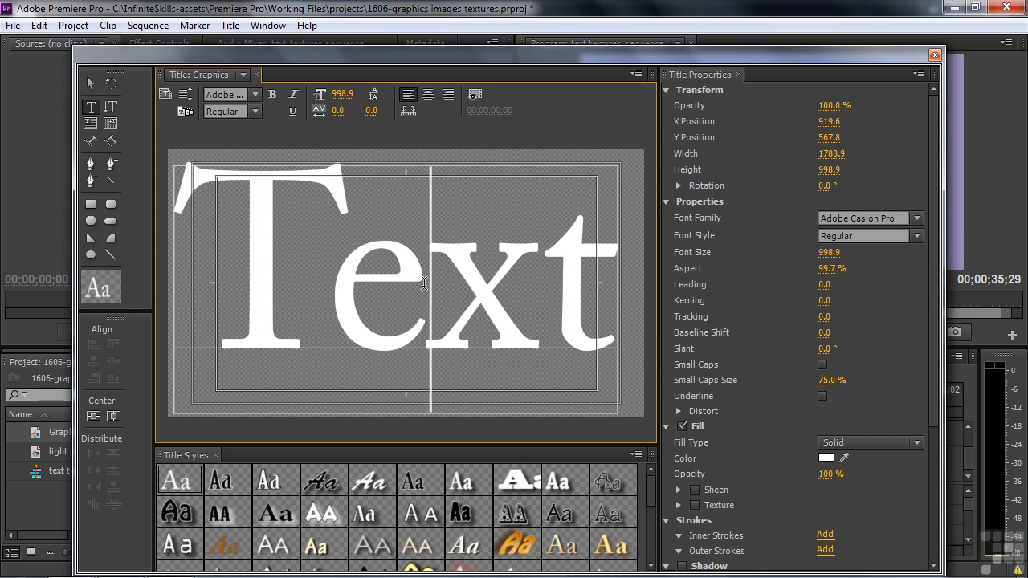
left_click(229, 25)
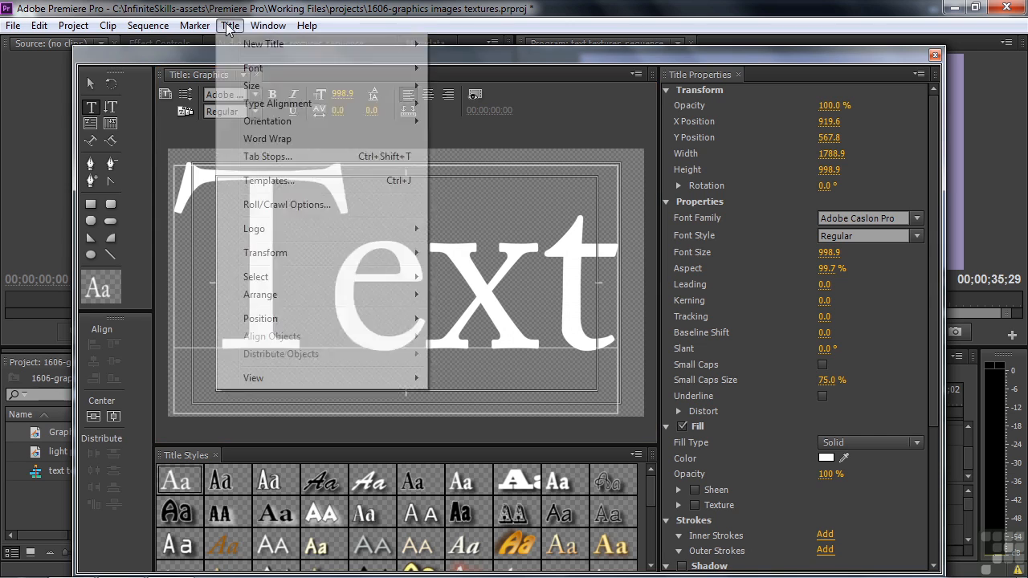
mouse_move(269, 232)
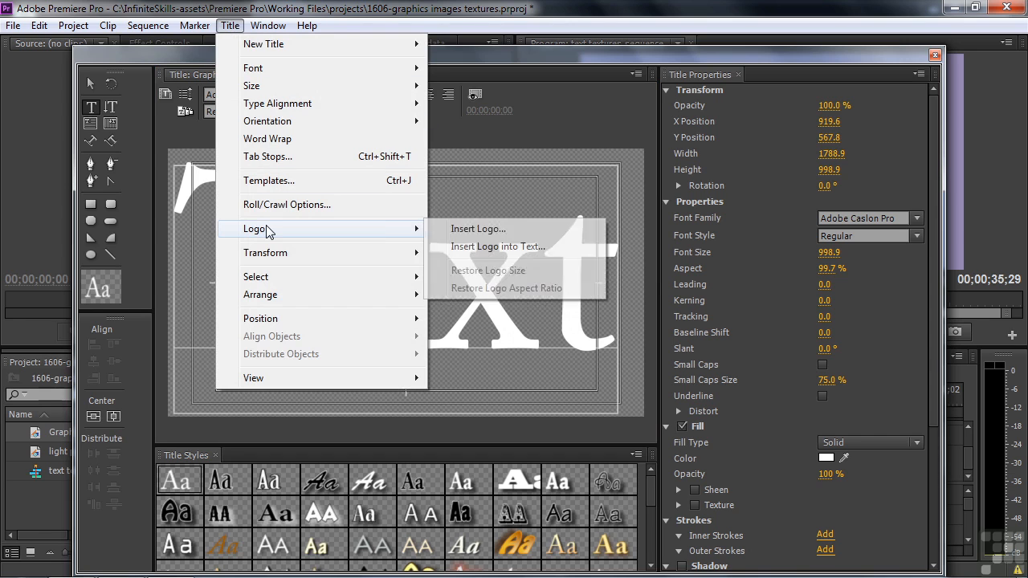
left_click(476, 251)
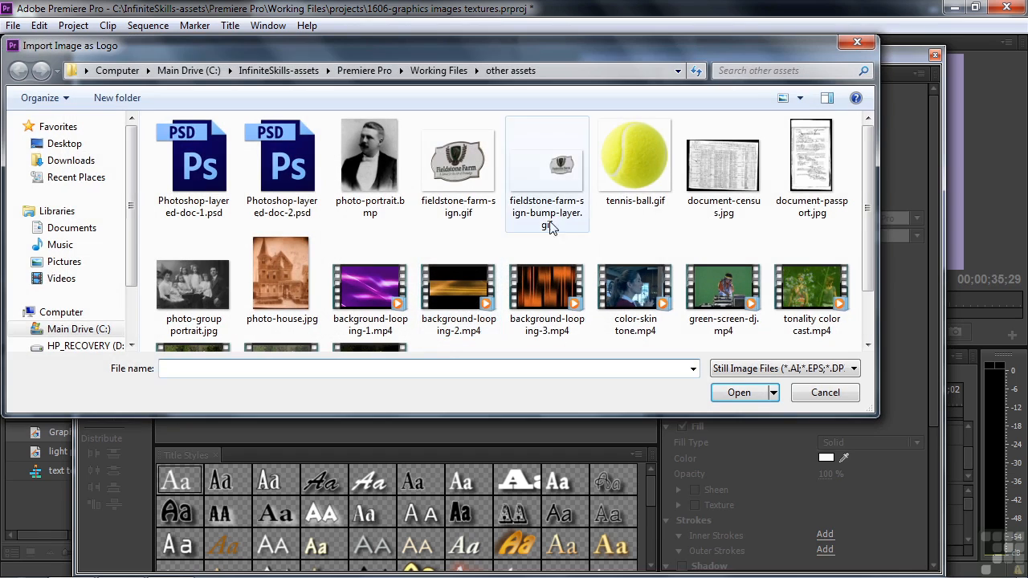
double_click(637, 164)
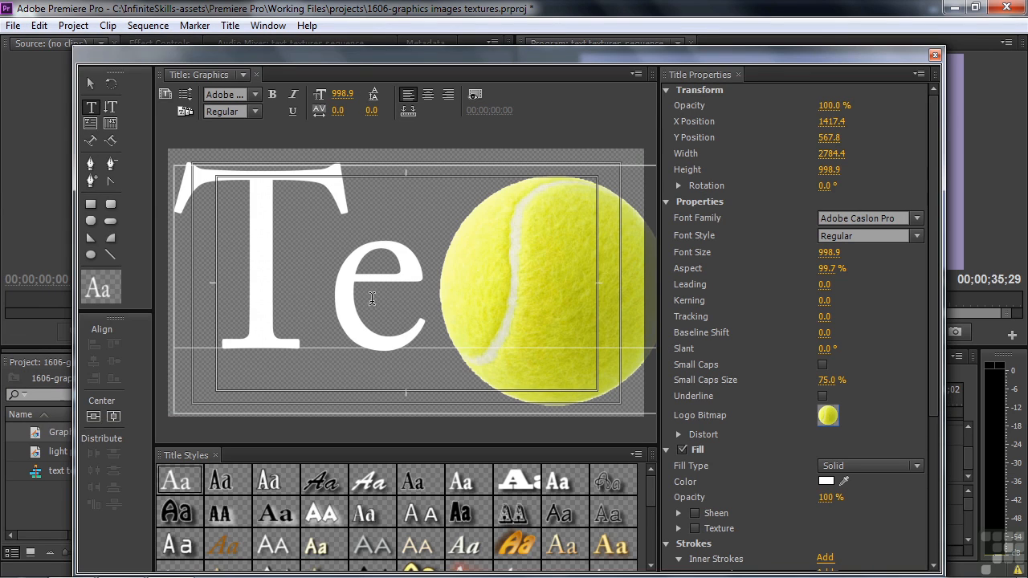
- Shrink the text with the tennis ball to about 2147 × 579 and move it to about X 959, Y 471
left_click(90, 83)
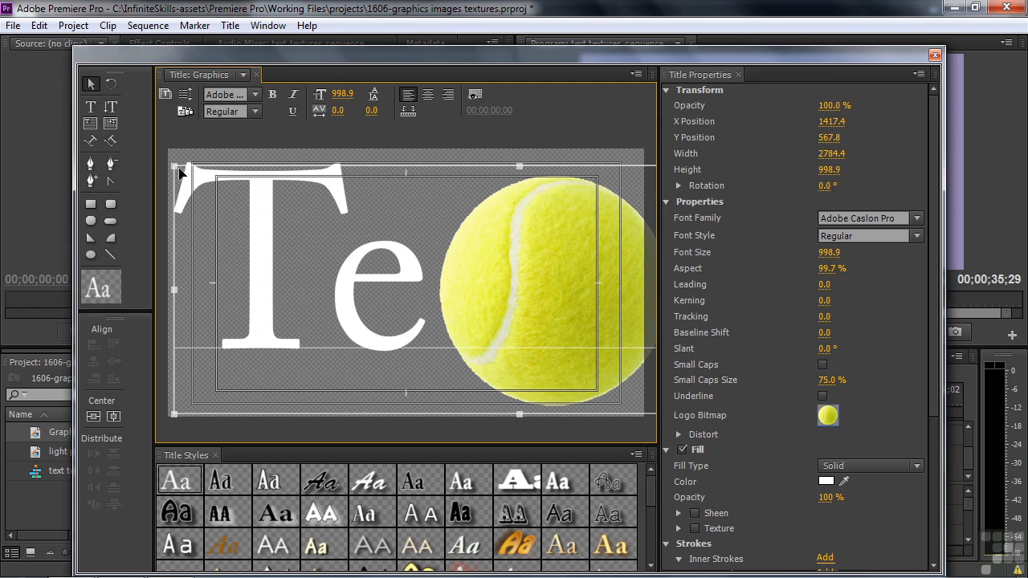
left_click_drag(177, 166, 334, 270)
left_click_drag(433, 276, 329, 257)
left_click_drag(522, 281, 484, 270)
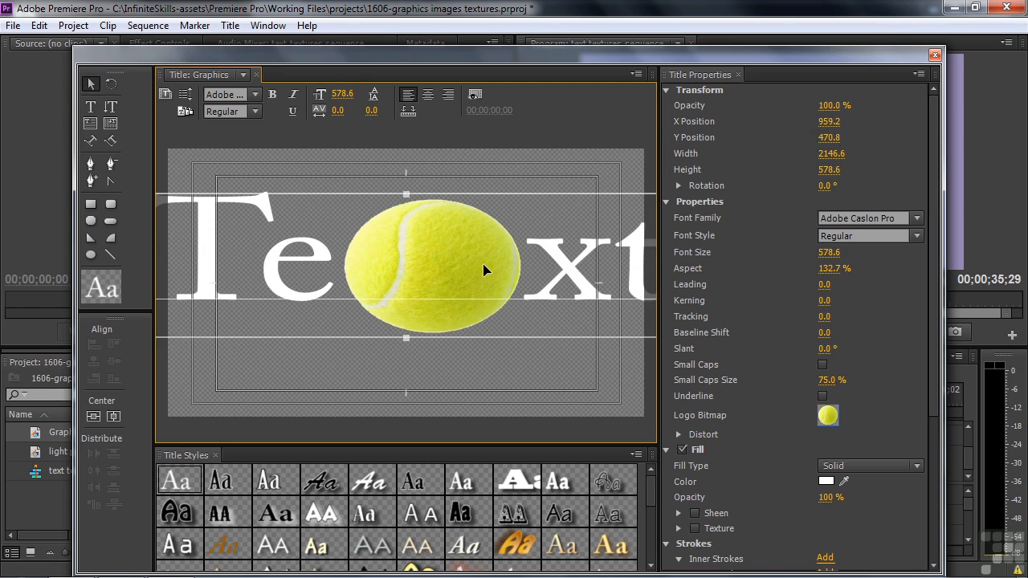
- Reduce only the tennis ball within the text to font size 319.6 and raise it using its baseline shift
left_click(91, 107)
left_click_drag(349, 251, 470, 260)
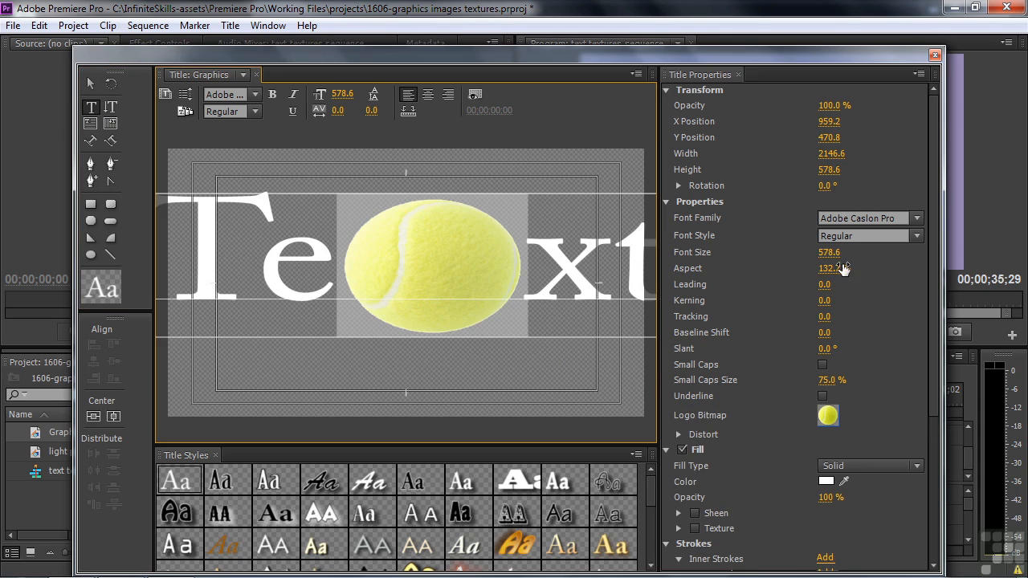
left_click_drag(830, 254, 732, 253)
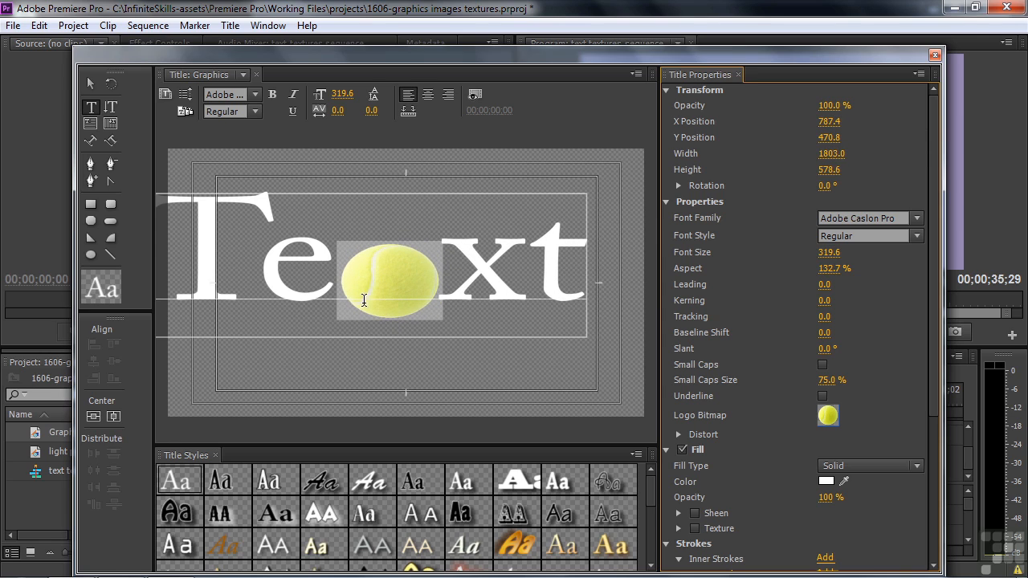
left_click_drag(825, 333, 854, 333)
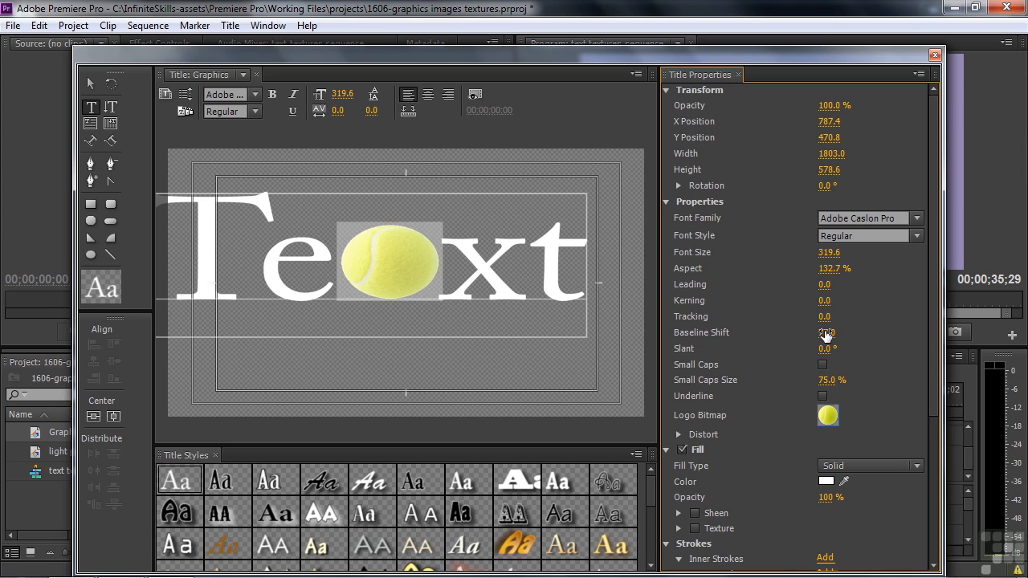
- Apply the gold bold Adobe Caslon Pro style to the tennis ball and set its baseline shift to 90
left_click(516, 545)
left_click(620, 544)
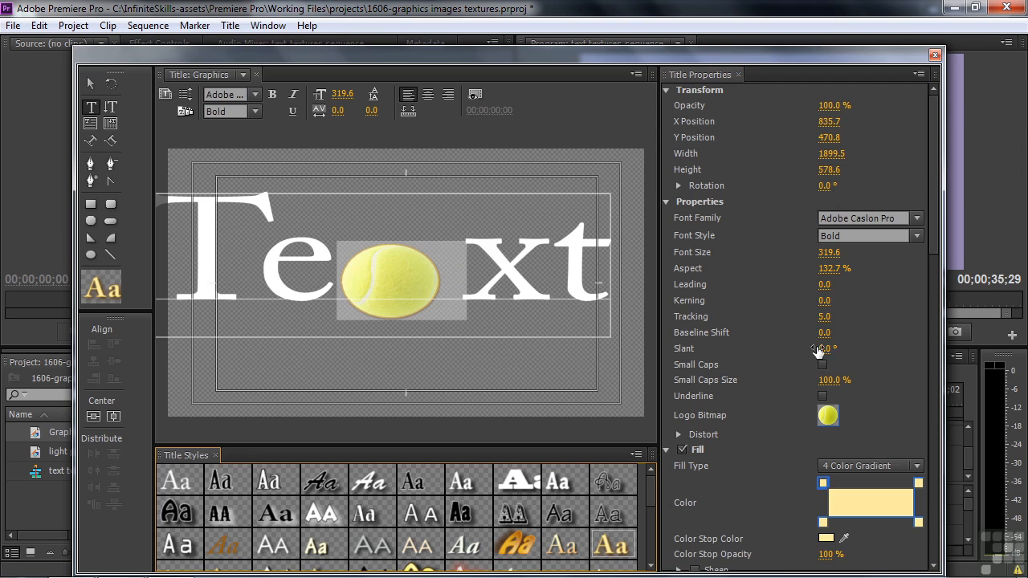
left_click_drag(823, 333, 894, 332)
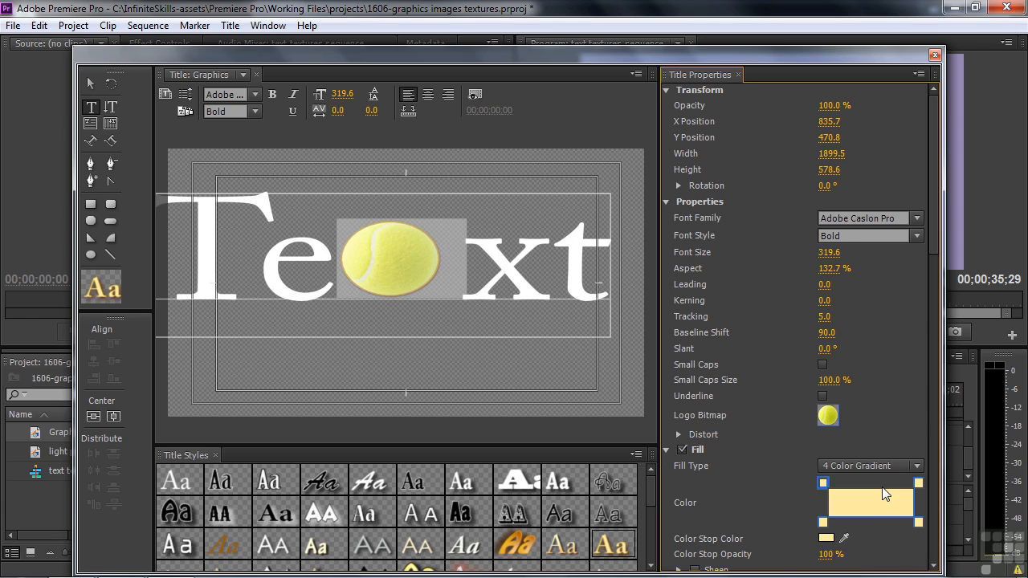
- Delete the tennis ball from the text and enlarge the word "Text" to about 1729 × 980, nearly filling the frame
left_click_drag(348, 253, 417, 260)
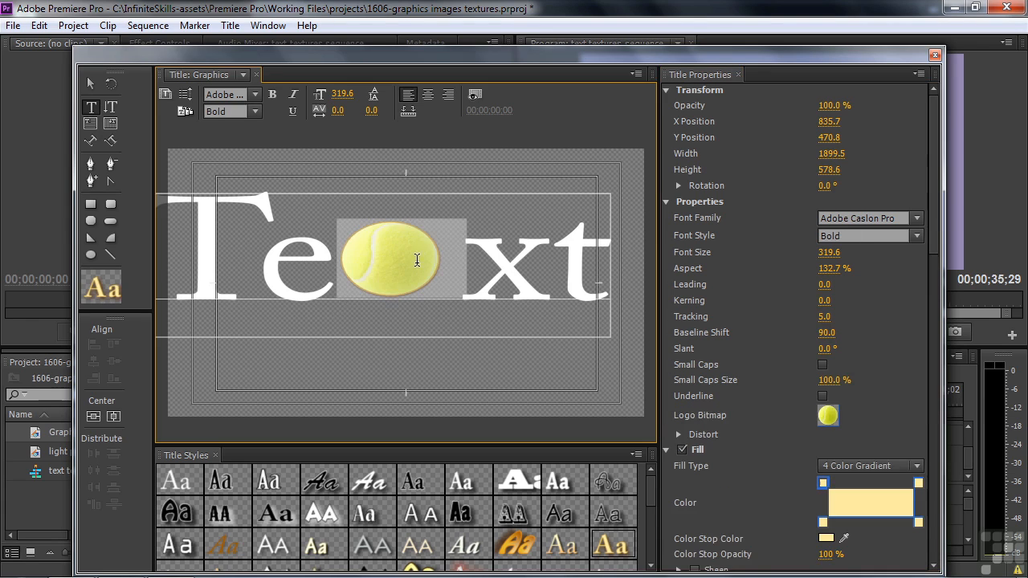
key("Delete")
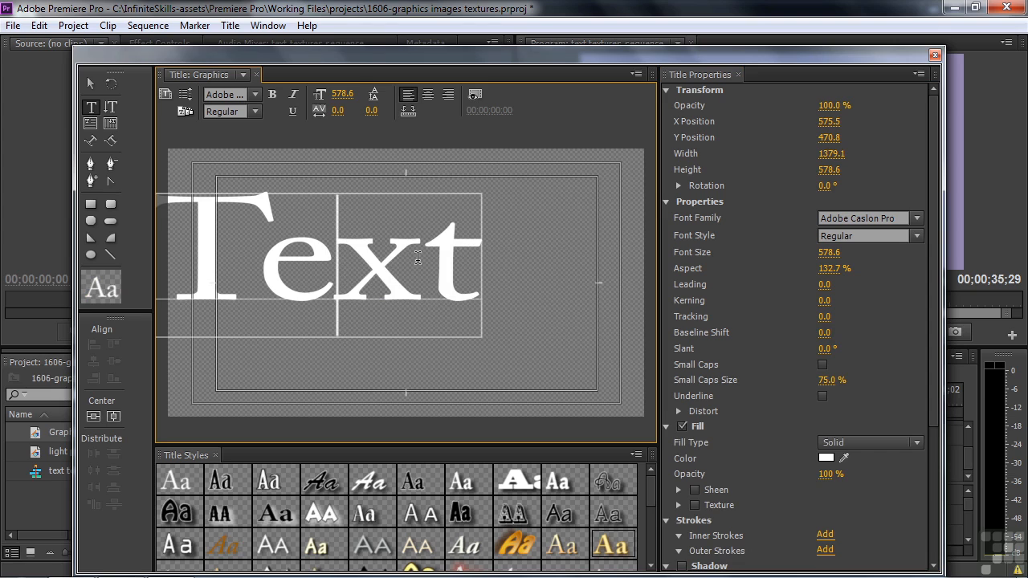
left_click(90, 83)
left_click(305, 249)
left_click_drag(305, 250, 343, 281)
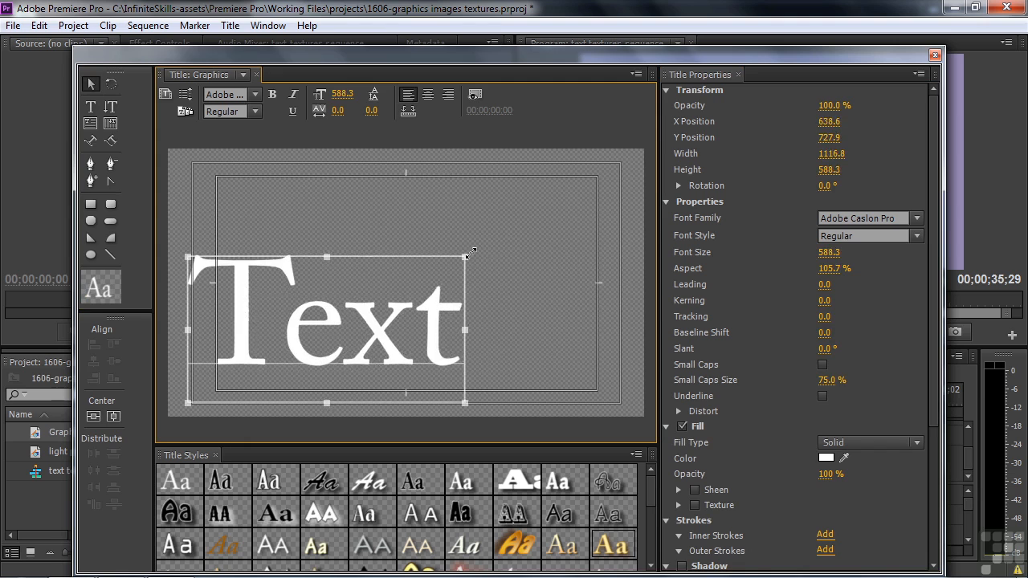
left_click_drag(471, 250, 619, 155)
- Add an outer stroke to the word "Text"
left_click(936, 185)
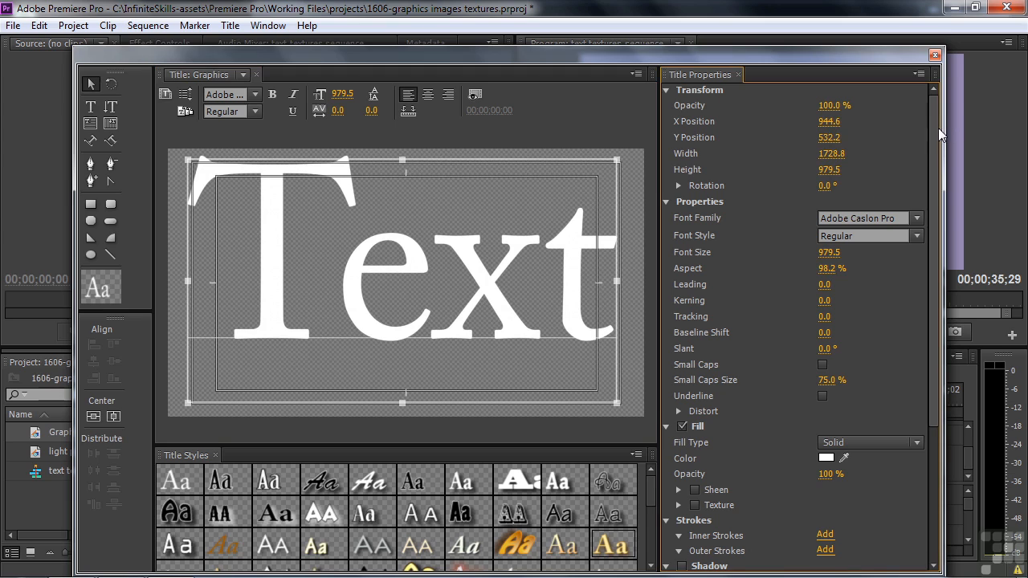
left_click_drag(935, 137, 941, 355)
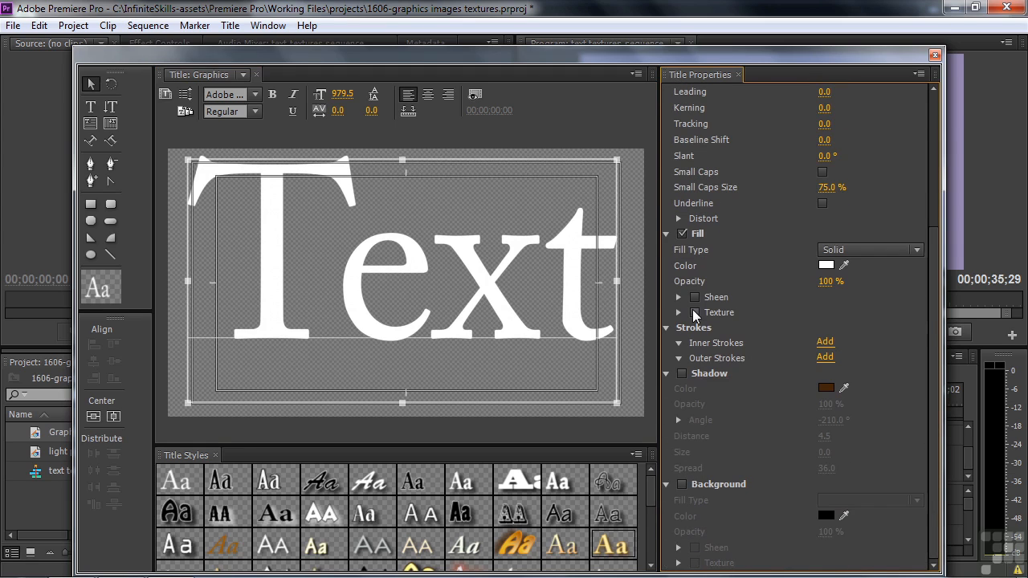
left_click(824, 357)
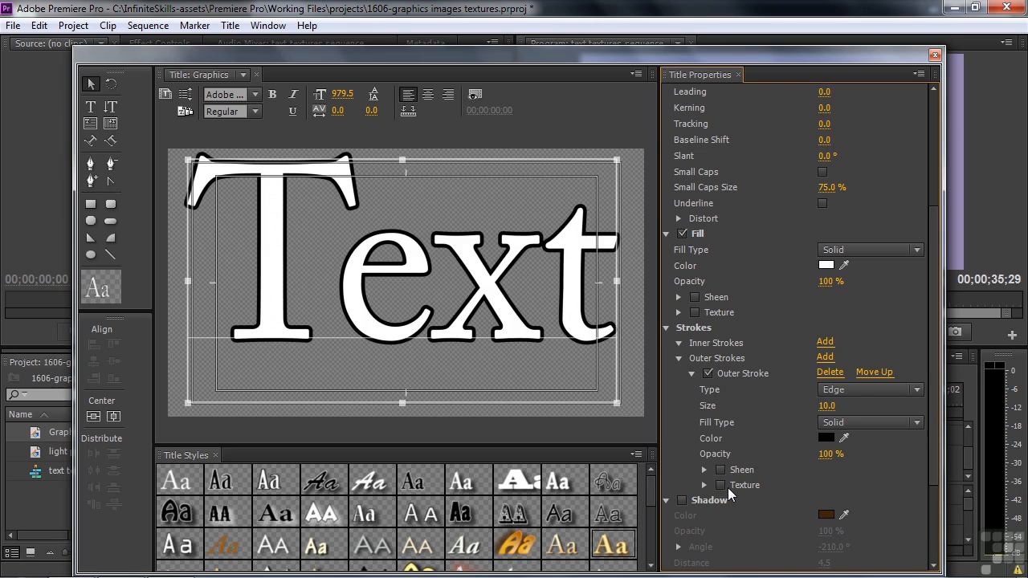
- Enable a texture on the text's fill and load 1080_scrapb_bkg.png from Adobe Premiere Pro CS6's Presets\Textures folder
left_click(695, 313)
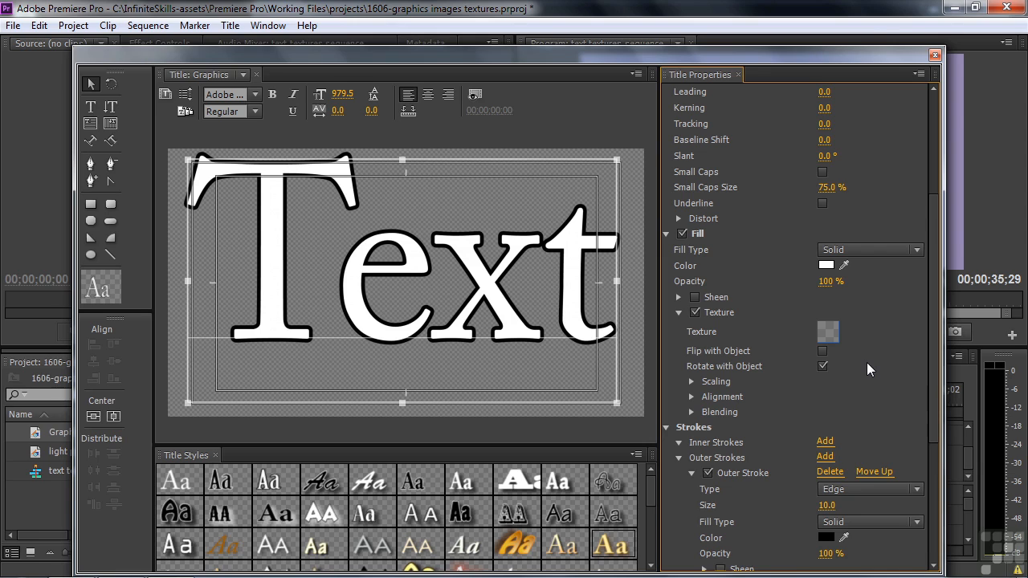
left_click(827, 331)
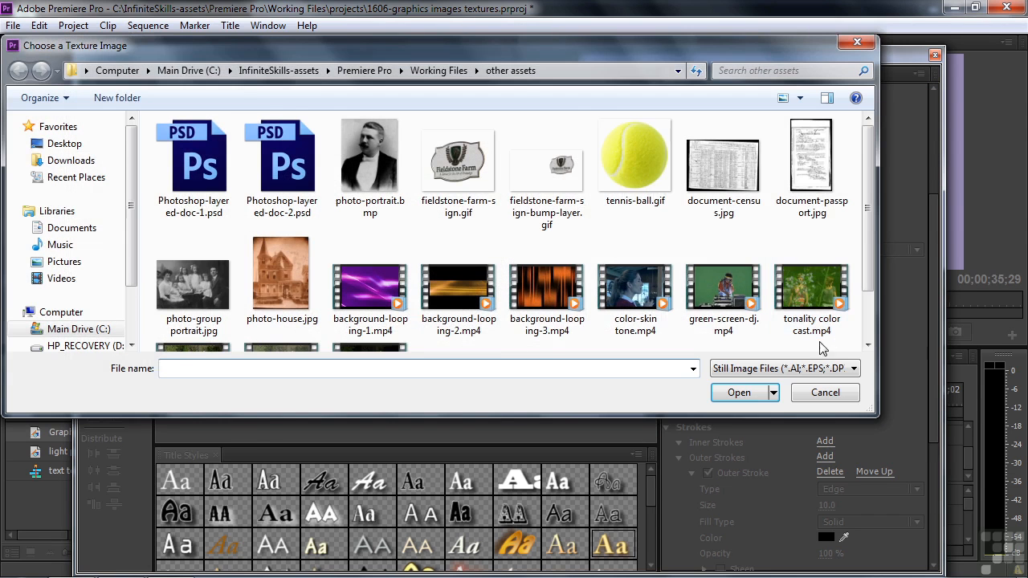
left_click(186, 73)
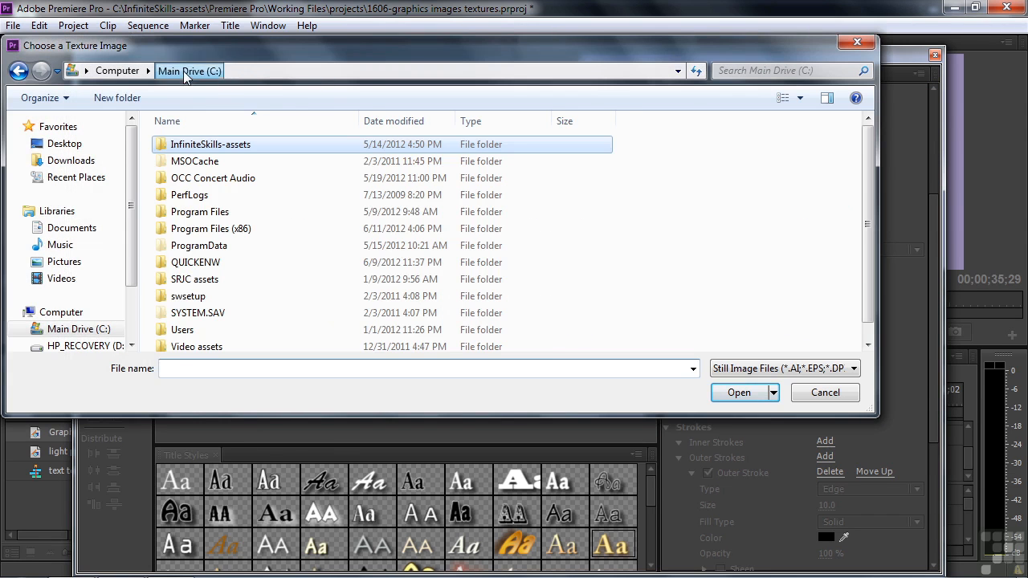
double_click(175, 212)
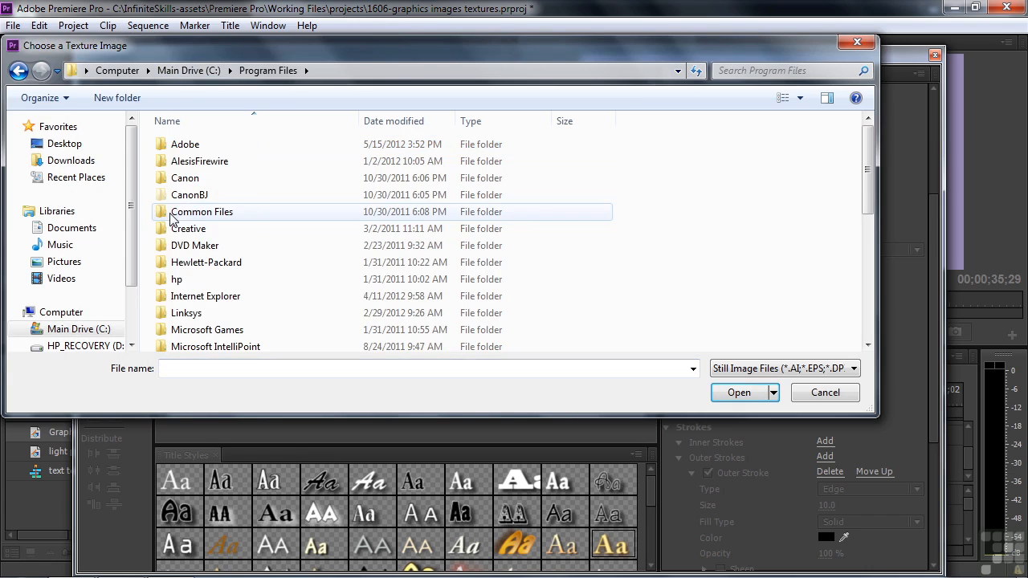
double_click(175, 146)
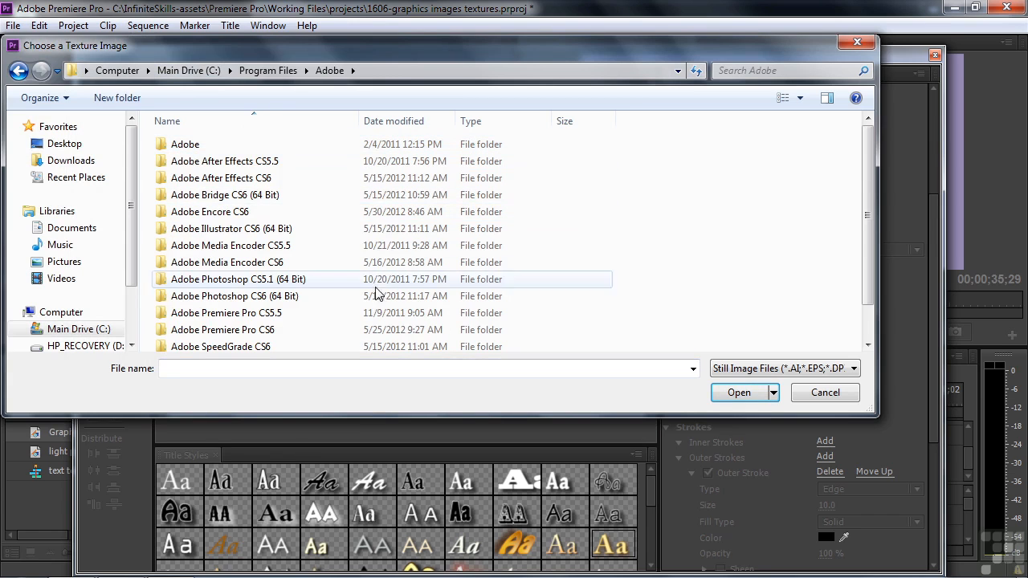
double_click(245, 333)
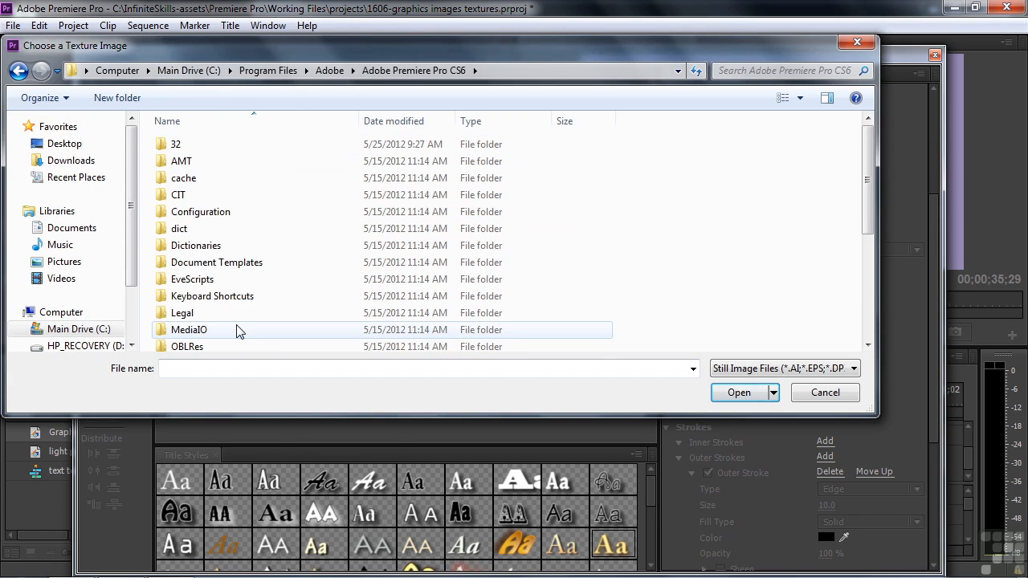
scroll(238, 331, "down", 4)
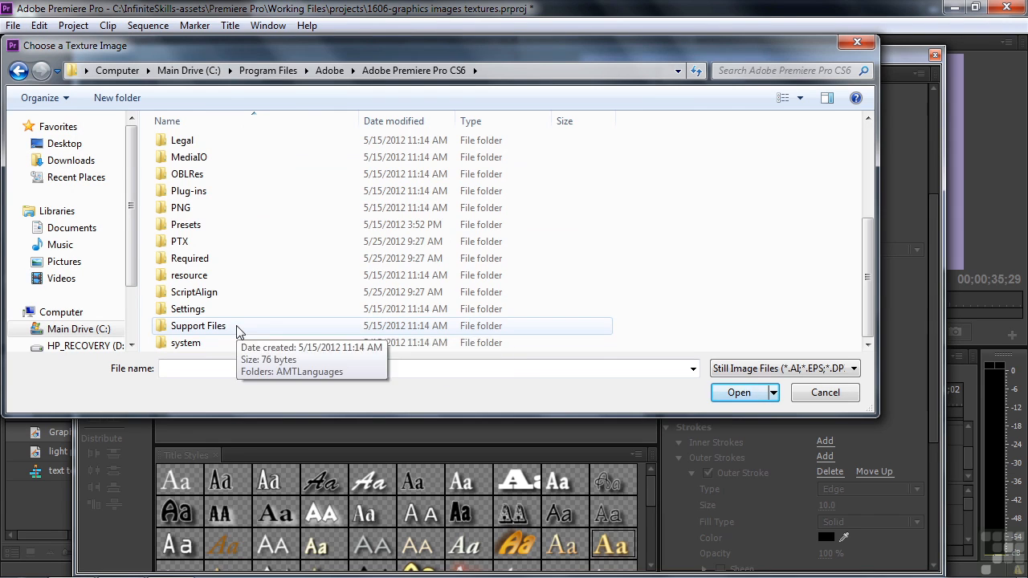
double_click(179, 226)
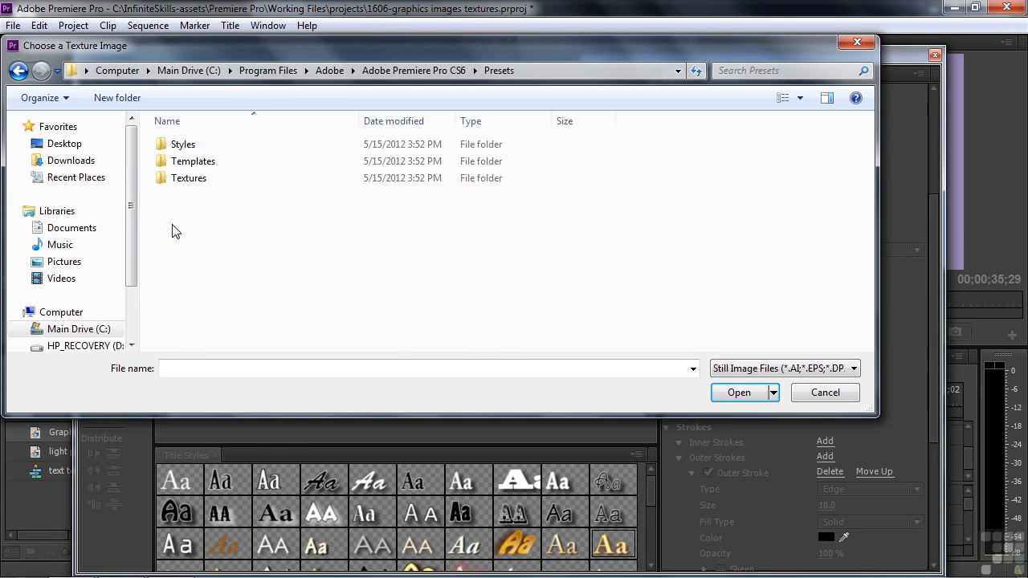
double_click(162, 179)
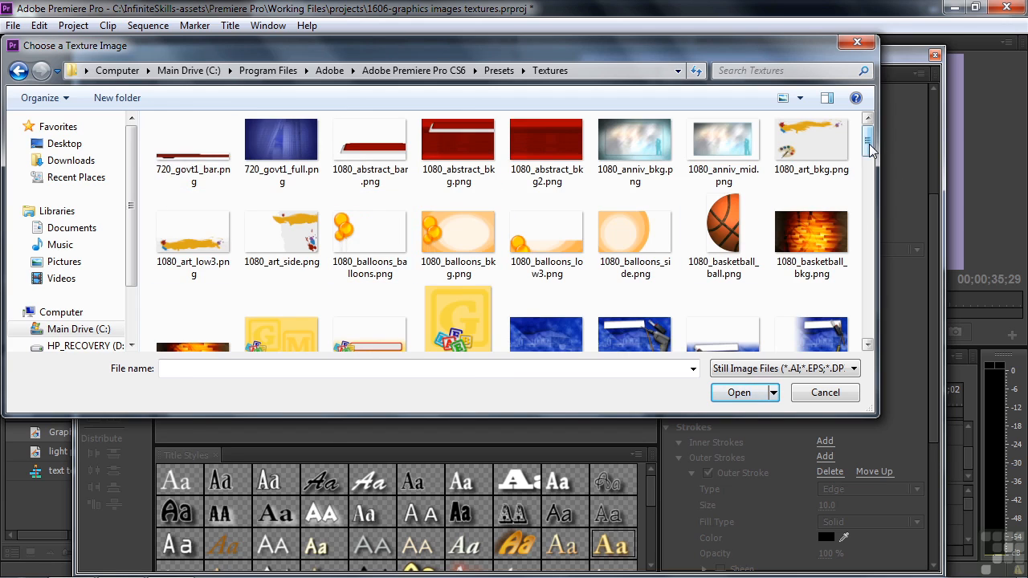
left_click_drag(870, 149, 884, 233)
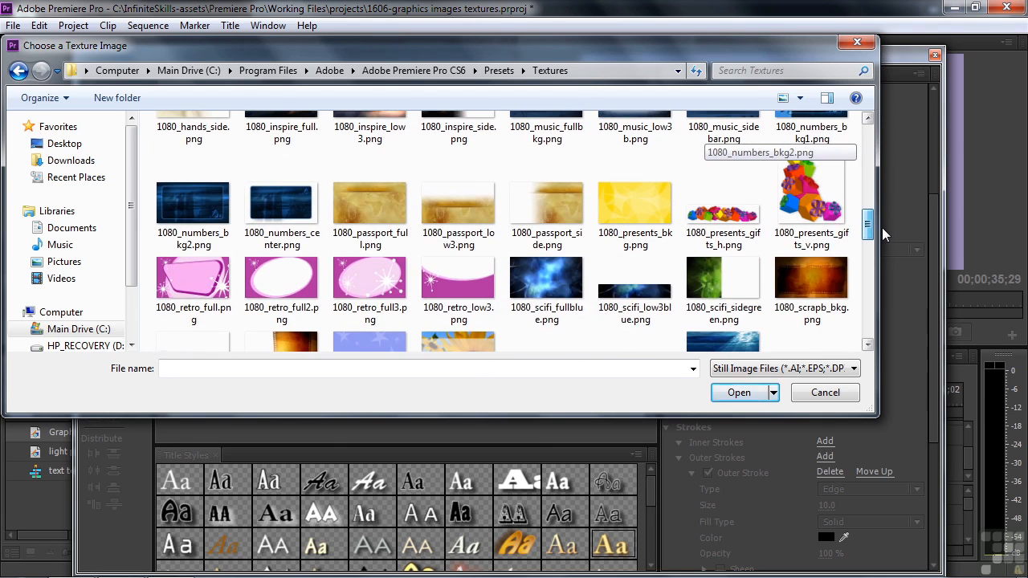
double_click(807, 279)
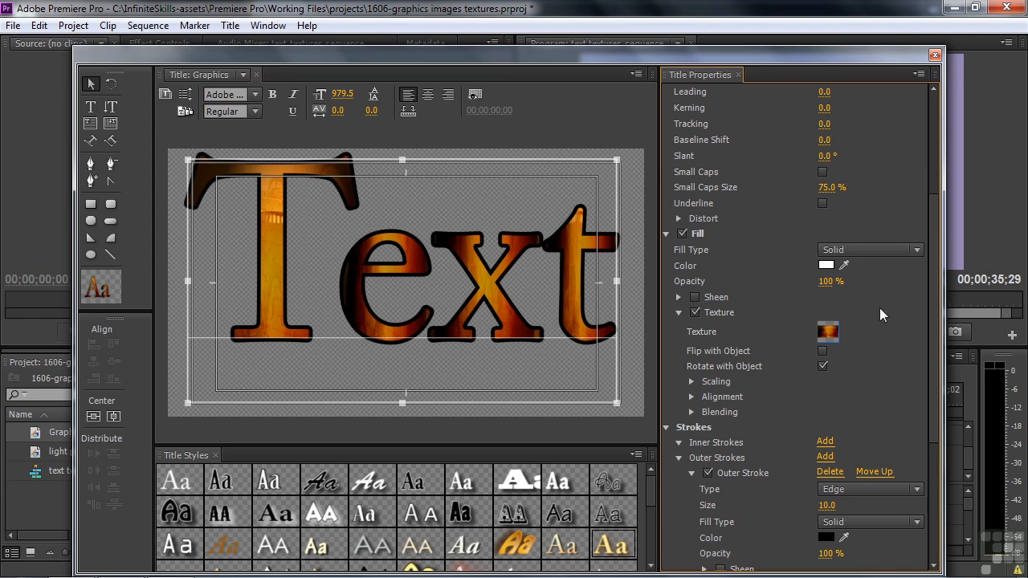
- Set the fill texture's blending mix to 16%
left_click_drag(937, 256, 908, 307)
left_click(691, 294)
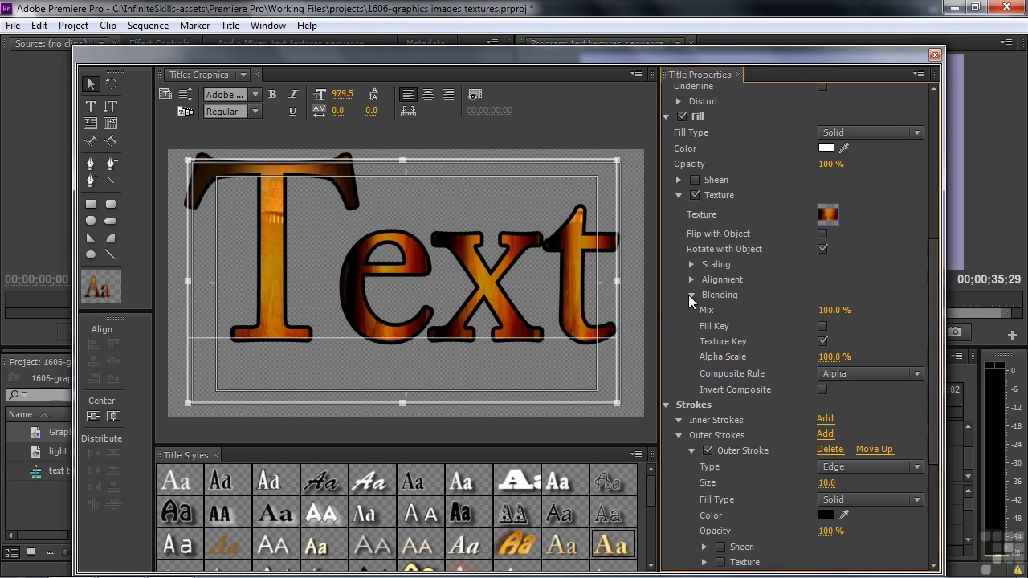
left_click_drag(829, 310, 762, 310)
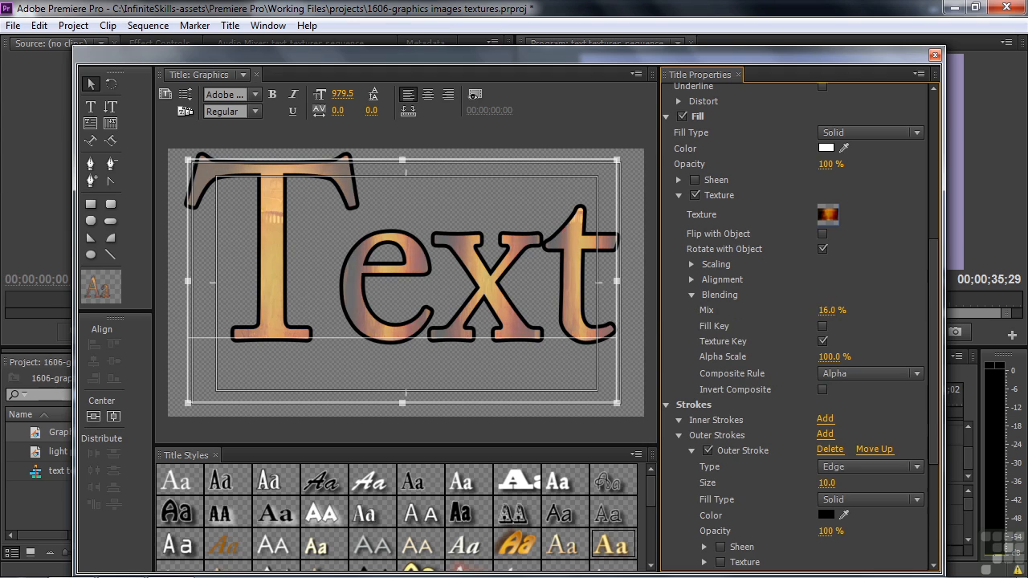
- Change the text's fill color to green 3D8110 and set the texture's blending mix to 44%
left_click(826, 148)
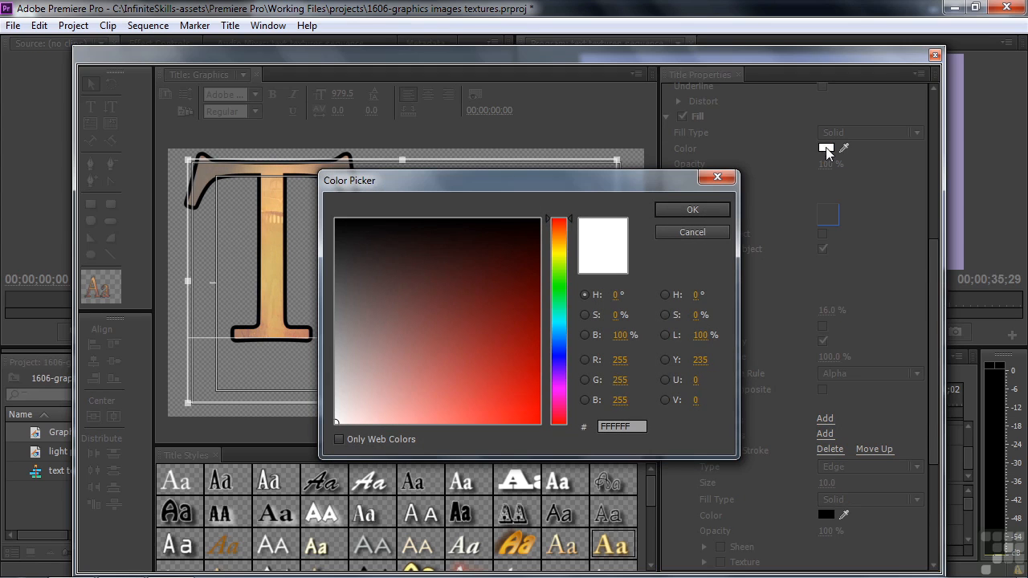
left_click(557, 273)
left_click(515, 322)
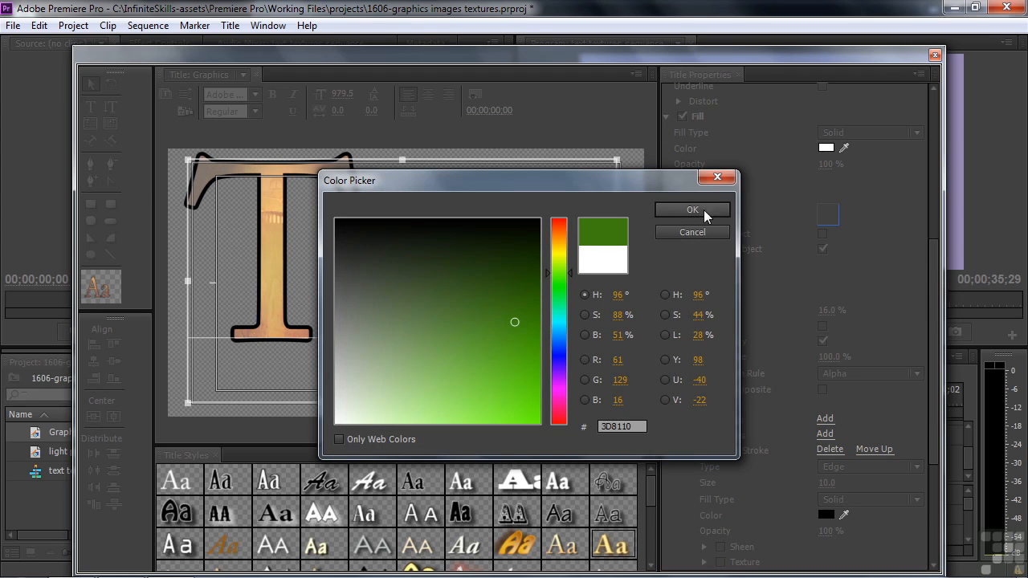
left_click(704, 209)
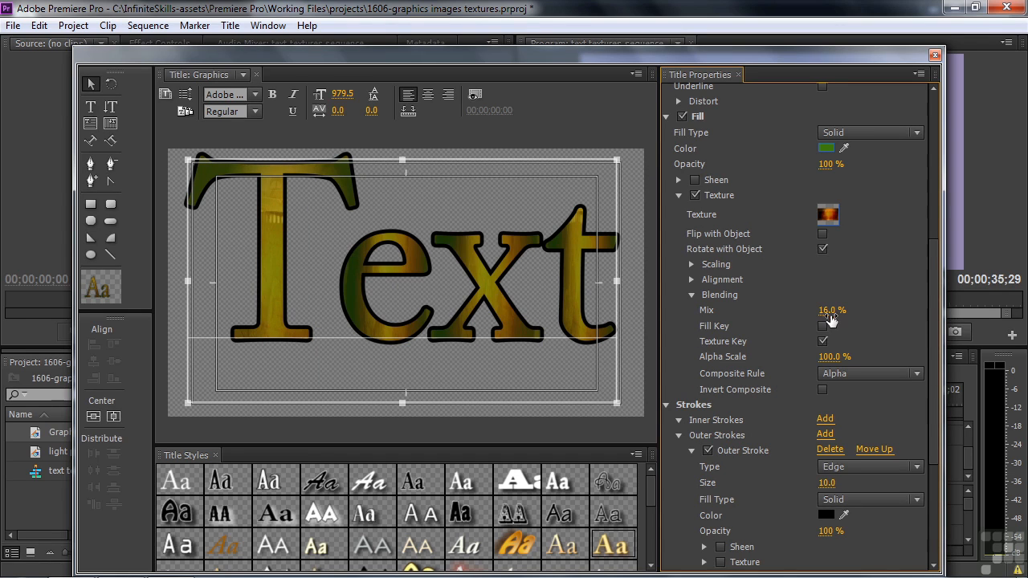
left_click_drag(829, 313, 853, 314)
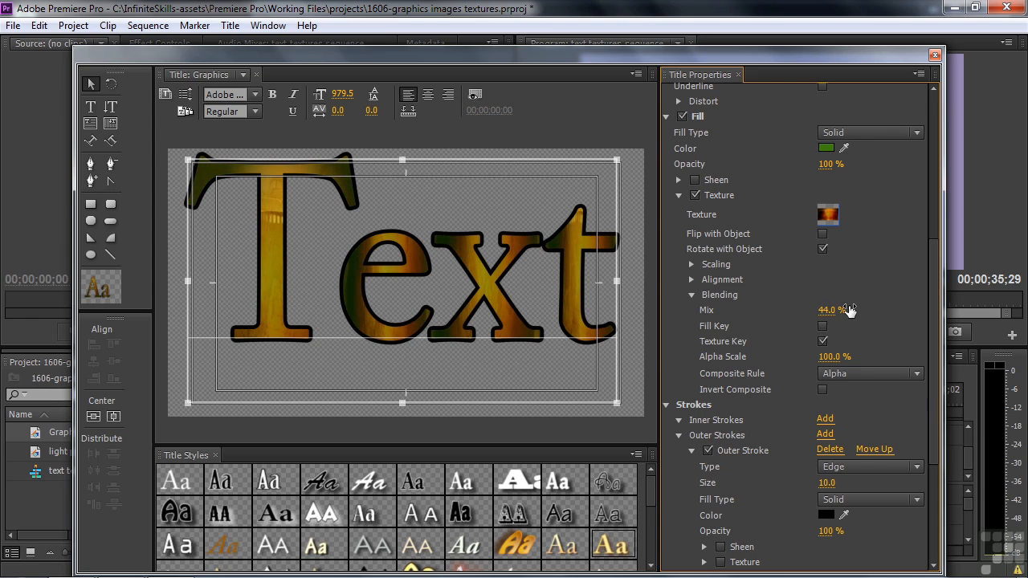
- Try adjusting the fill texture's horizontal scaling, then collapse the fill's texture settings
left_click(688, 263)
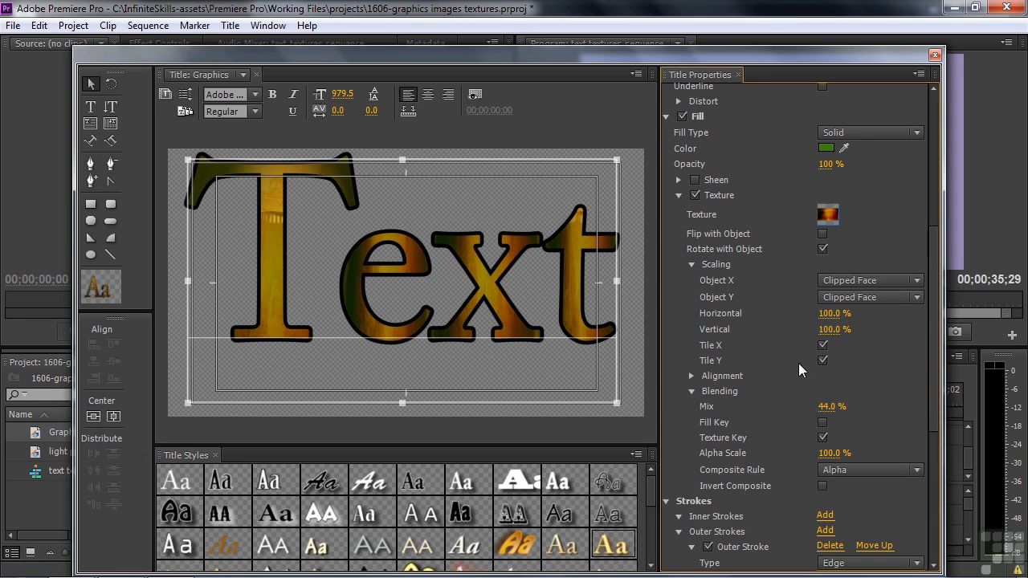
mouse_move(831, 313)
left_mouse_down()
mouse_move(771, 313)
mouse_move(836, 313)
left_mouse_up()
left_click(680, 195)
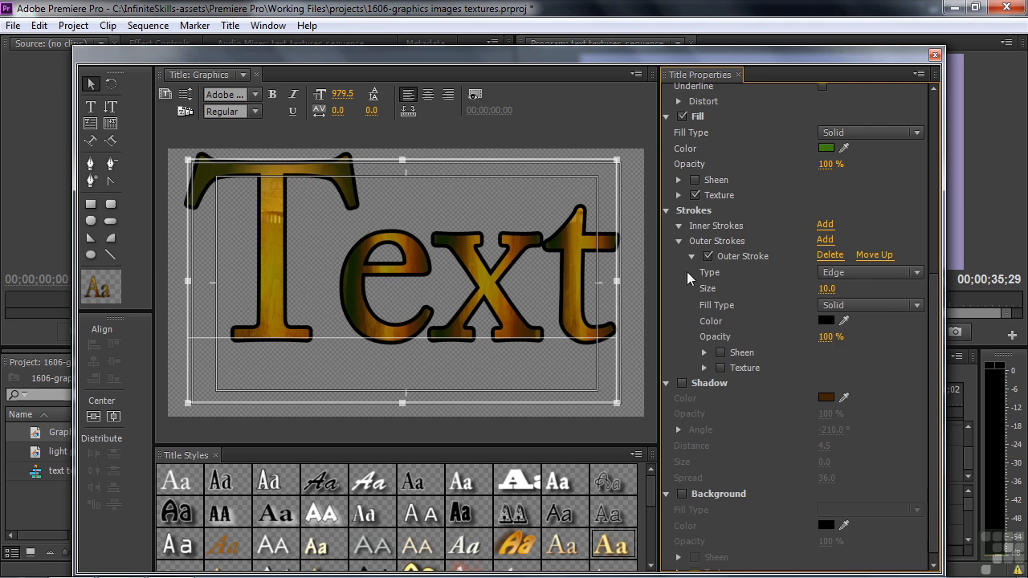
- Enable a texture on the outer stroke and set the stroke's size to 25
left_click(720, 368)
left_click(705, 368)
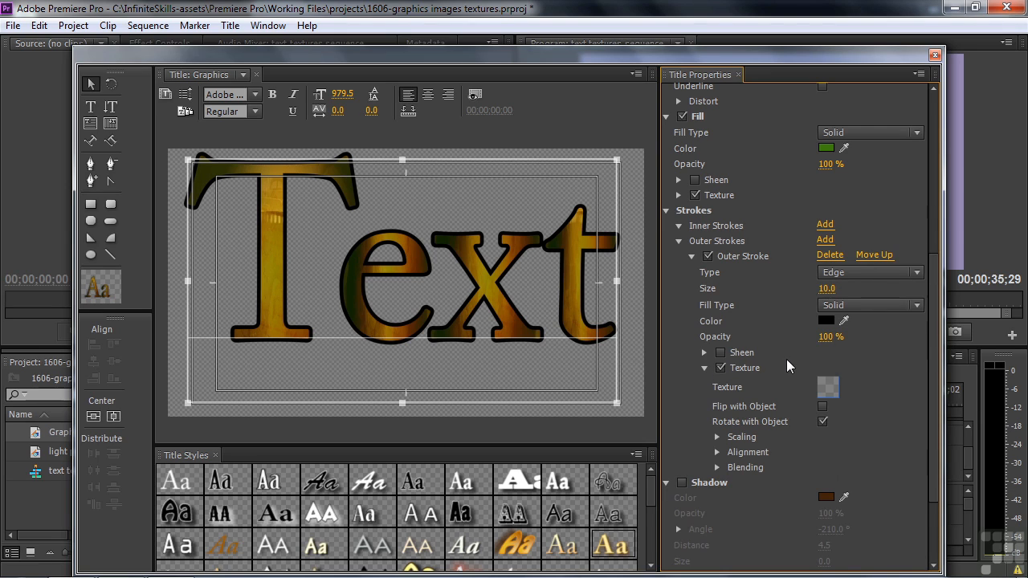
mouse_move(830, 297)
left_mouse_down()
mouse_move(841, 297)
mouse_move(814, 332)
left_mouse_up()
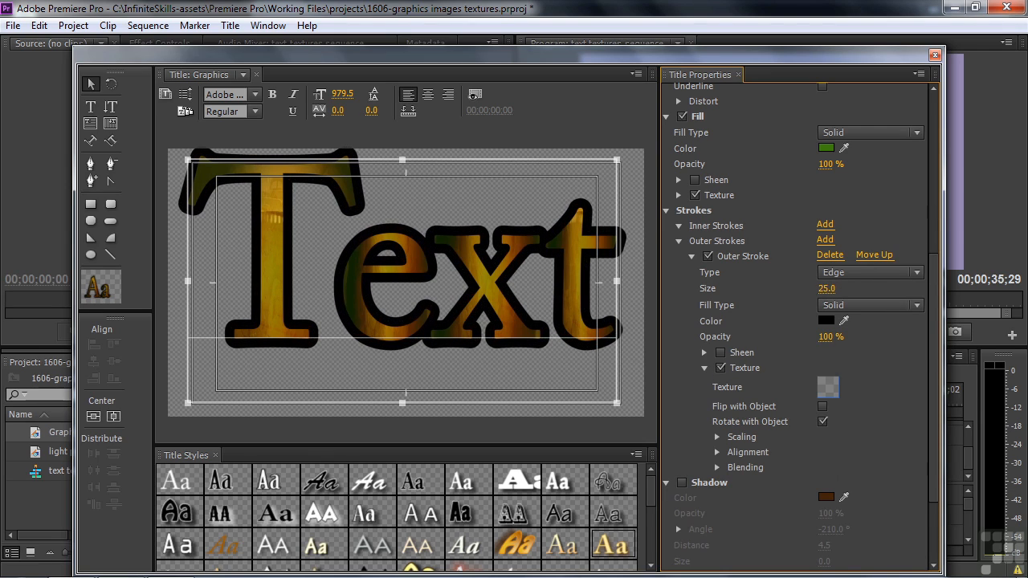
- Load 1080_blueprint_bkg.png from the Textures folder as the outer stroke's texture
left_click(829, 390)
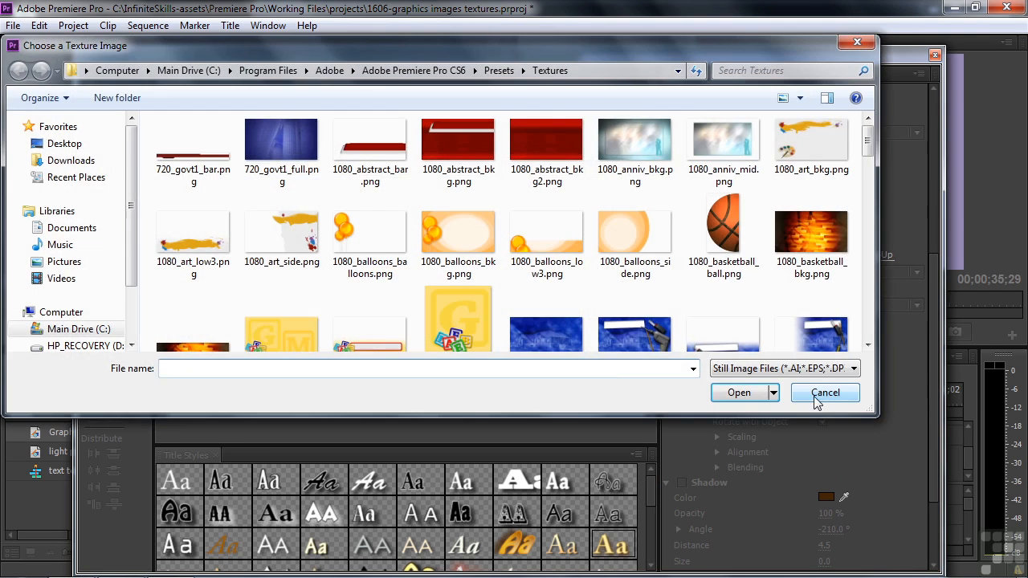
left_click_drag(868, 148, 870, 165)
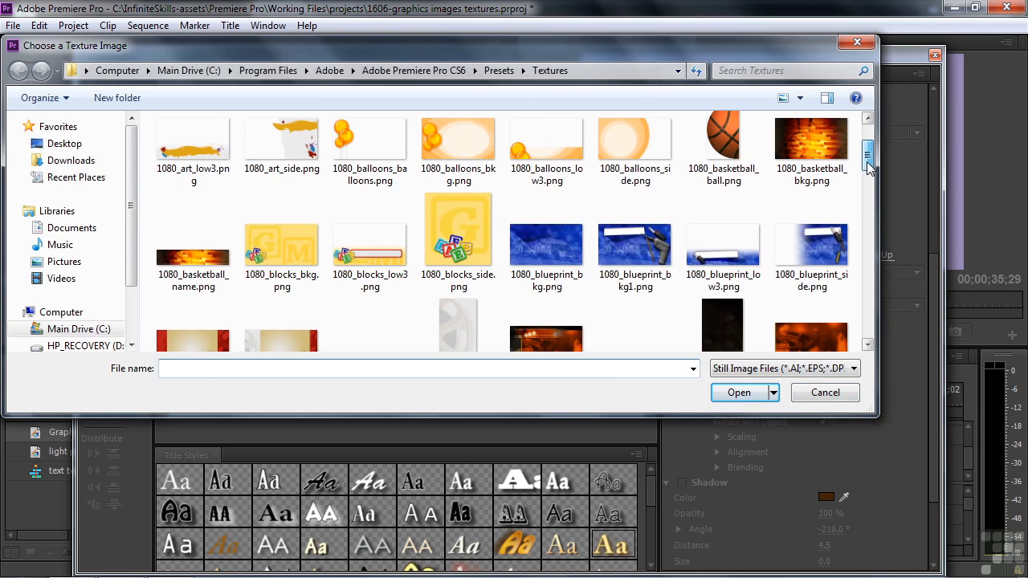
double_click(555, 254)
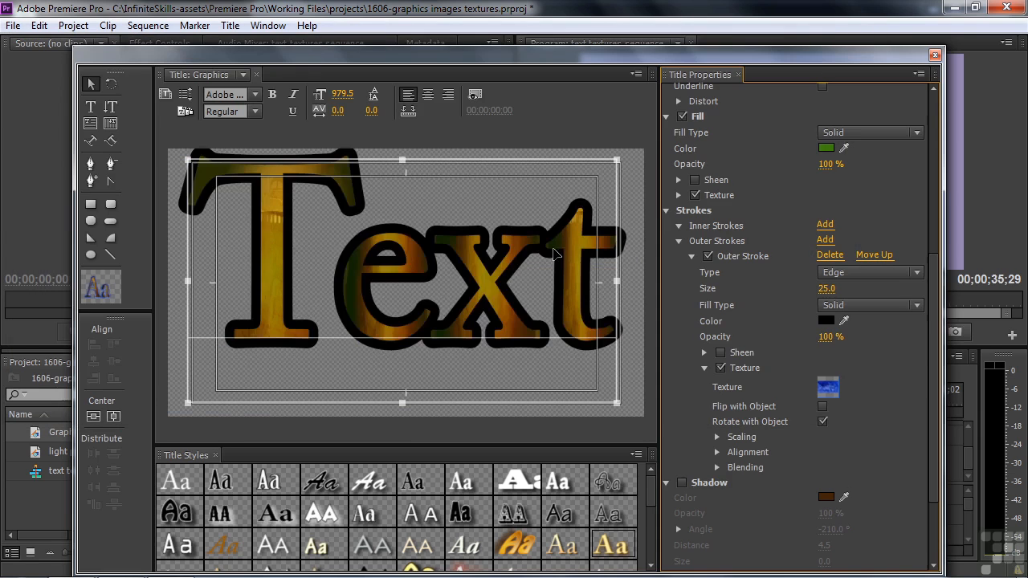